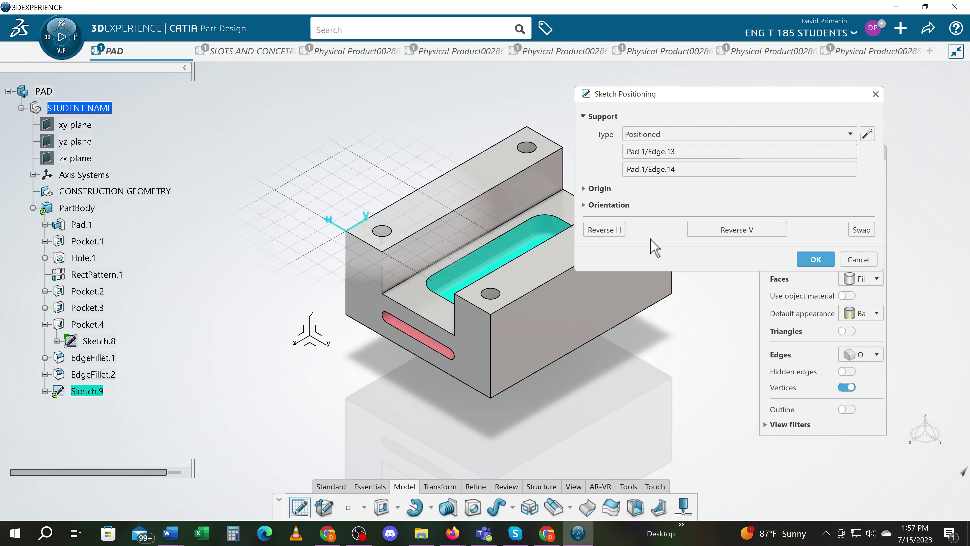
- Reverse the positioned sketch's horizontal direction and accept its placement at the corner of the part's top face
{"action": "left_click", "coordinate": [620, 230]}
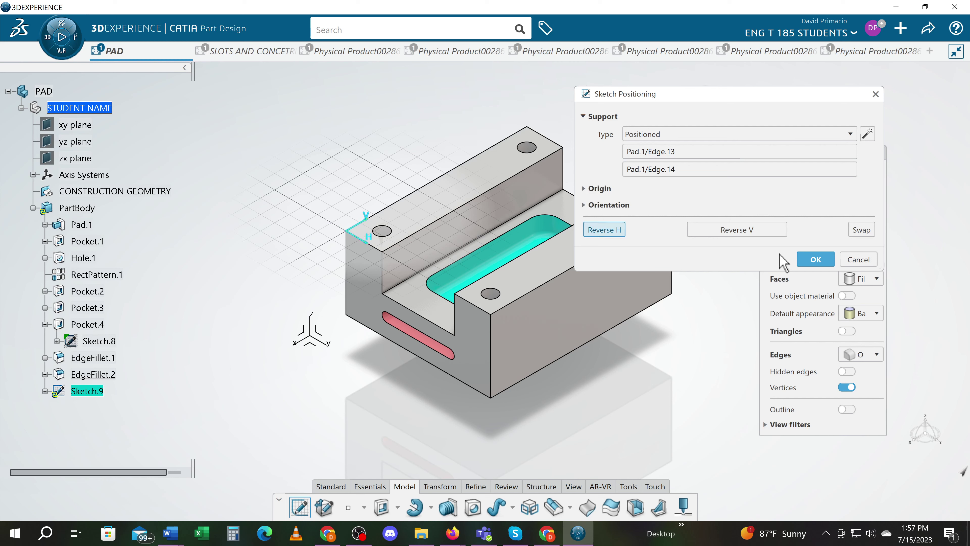
{"action": "left_click", "coordinate": [806, 260]}
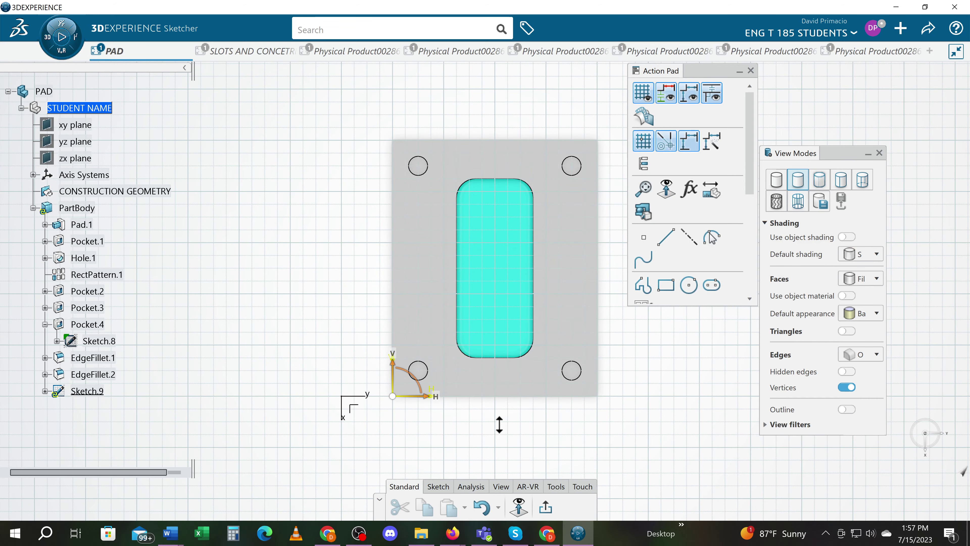
- Sketch a vertical elongated hole with centers at H 0.5 in, V 1.25 in and H 0.5 in, V 3.75 in, with a 0.25 in radius
{"action": "middle_click_drag", "start_coordinate": [499, 424], "coordinate": [506, 405]}
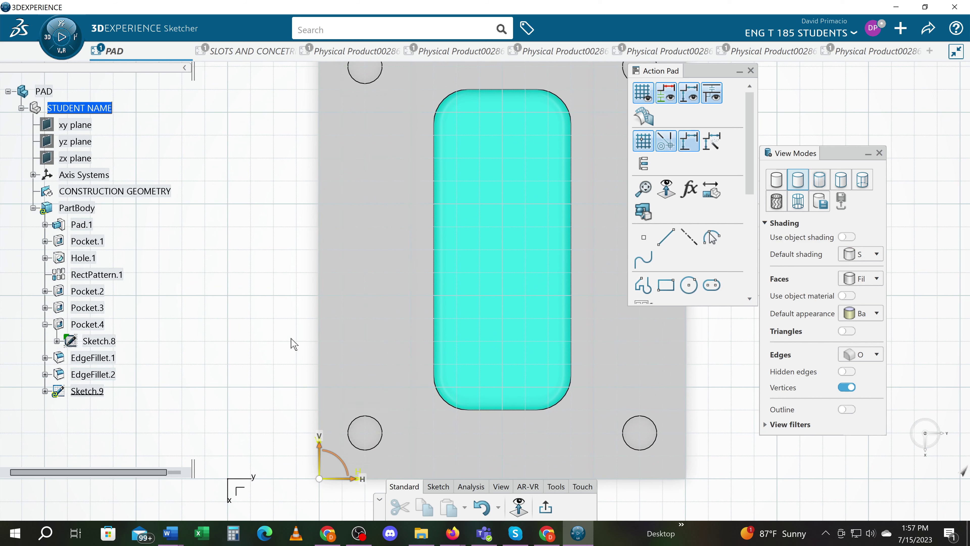
{"action": "mouse_move", "coordinate": [277, 348]}
{"action": "middle_mouse_down"}
{"action": "mouse_move", "coordinate": [300, 383]}
{"action": "mouse_move", "coordinate": [291, 387]}
{"action": "middle_mouse_up"}
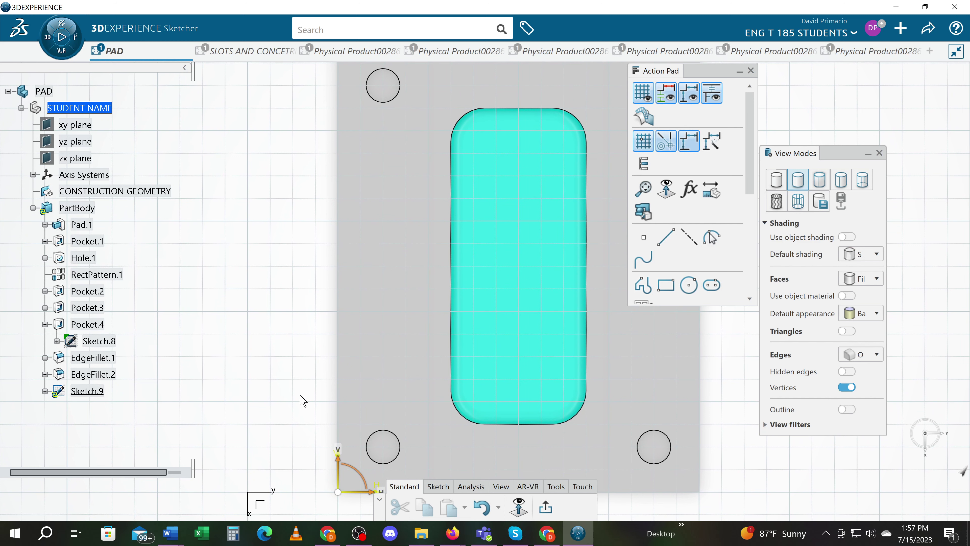
{"action": "left_click", "coordinate": [428, 489]}
{"action": "left_click", "coordinate": [429, 508]}
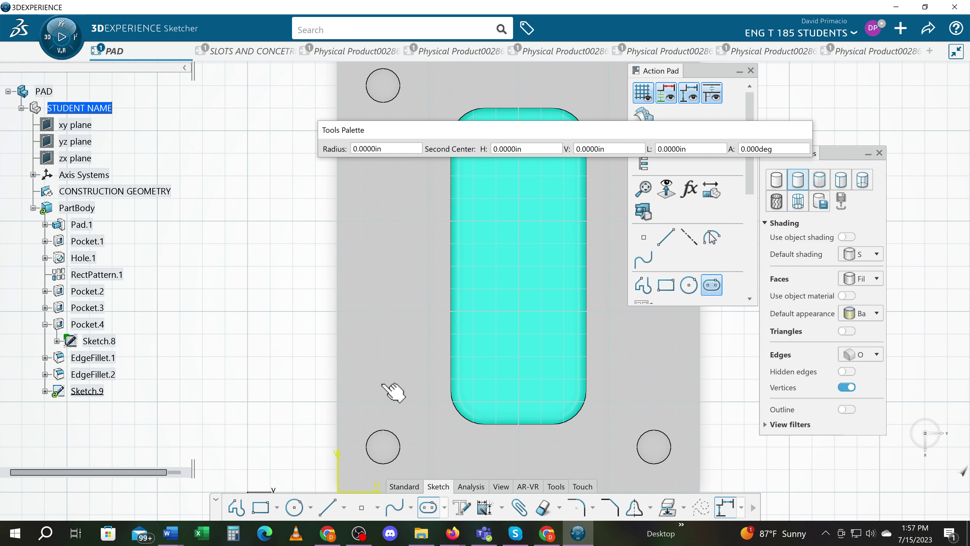
{"action": "left_click", "coordinate": [382, 379]}
{"action": "middle_click_drag", "start_coordinate": [392, 353], "coordinate": [379, 433]}
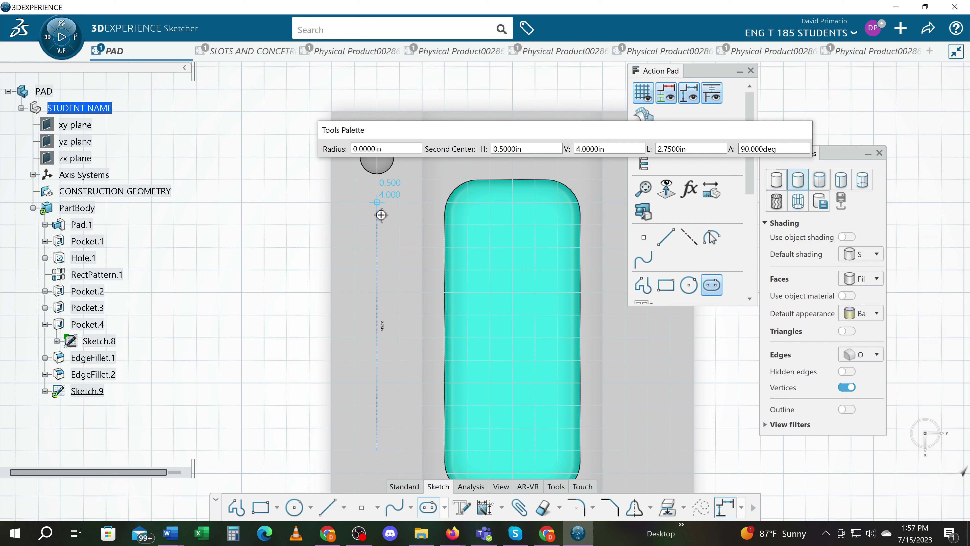
{"action": "scroll", "coordinate": [383, 215], "scroll_direction": "down", "scroll_amount": 2}
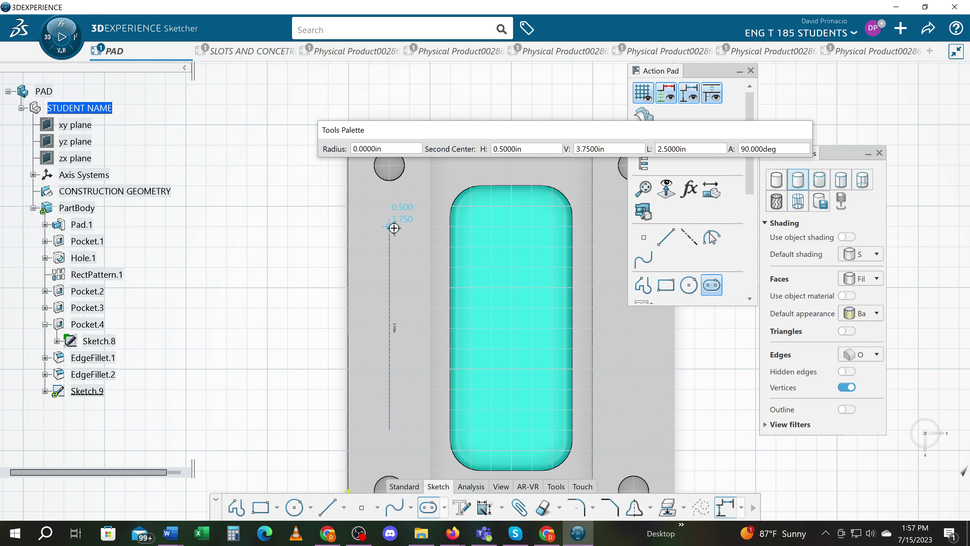
{"action": "left_click", "coordinate": [394, 228]}
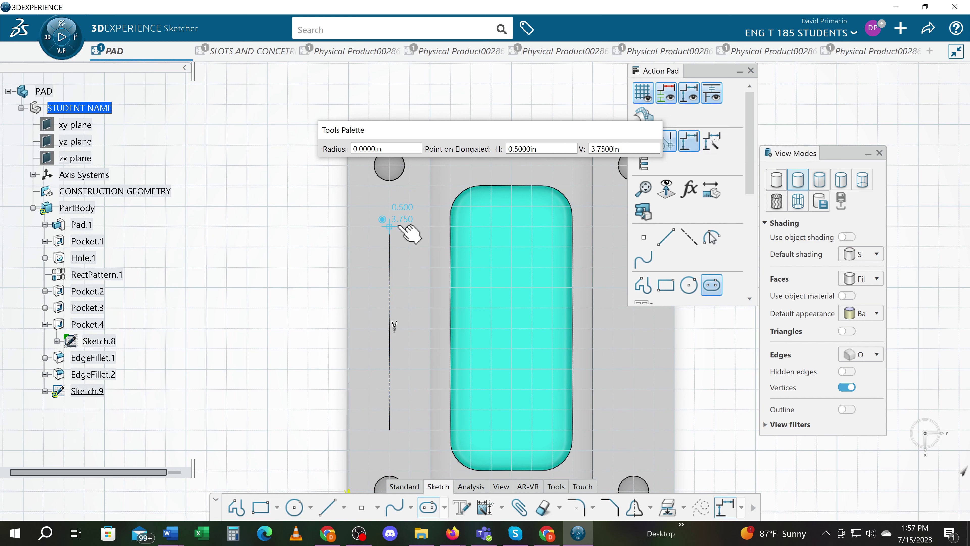
{"action": "left_click", "coordinate": [408, 227]}
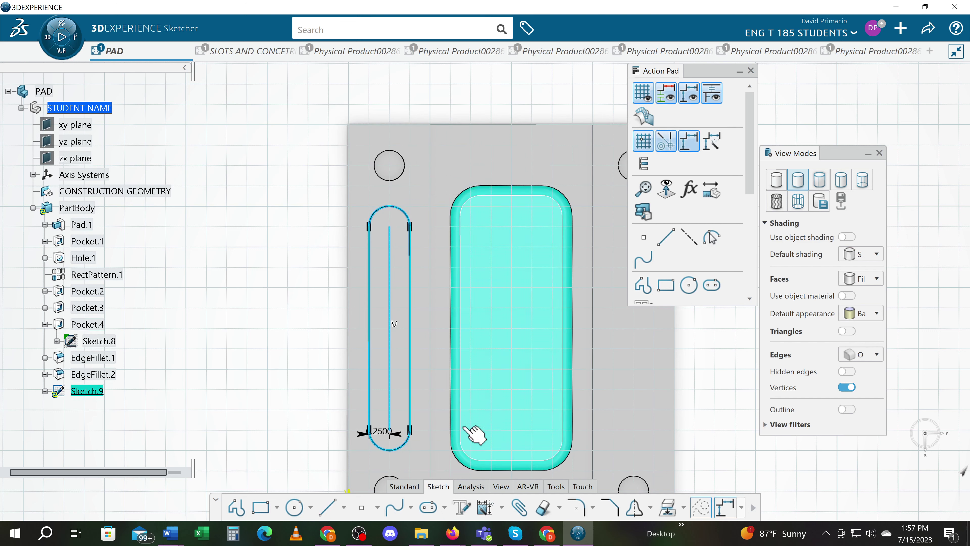
- Apply Auto Constraint to the slot profile and move its length dimension outside the part's side edge
{"action": "left_click", "coordinate": [501, 507]}
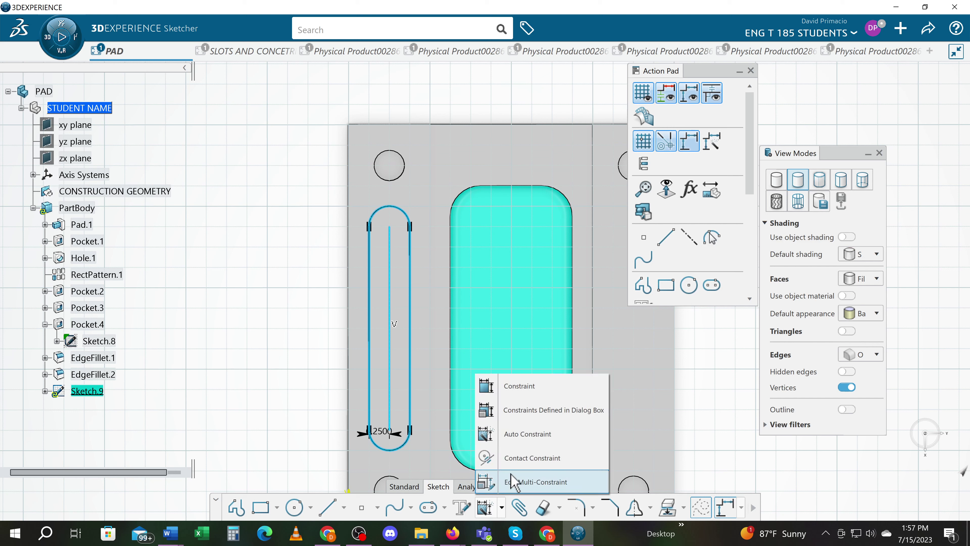
{"action": "left_click", "coordinate": [522, 447]}
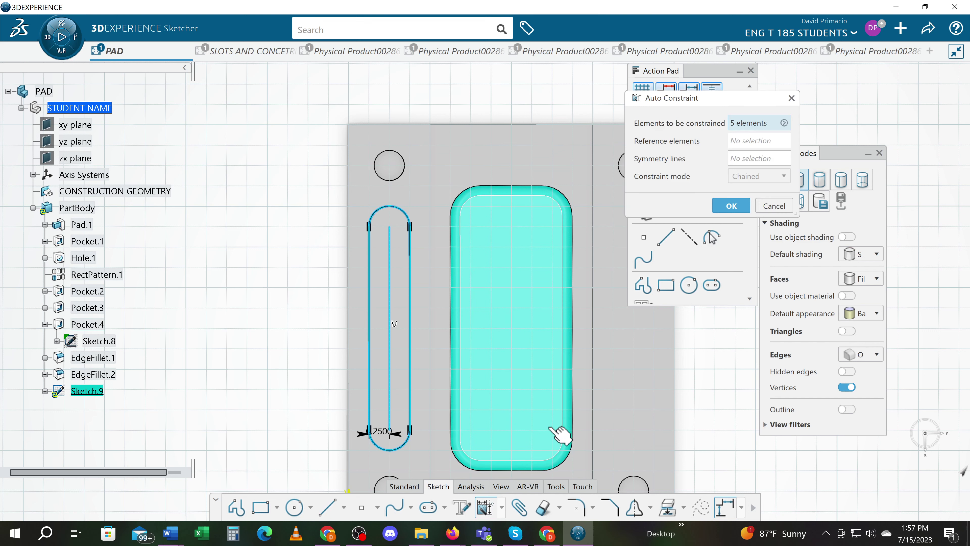
{"action": "left_click", "coordinate": [732, 204]}
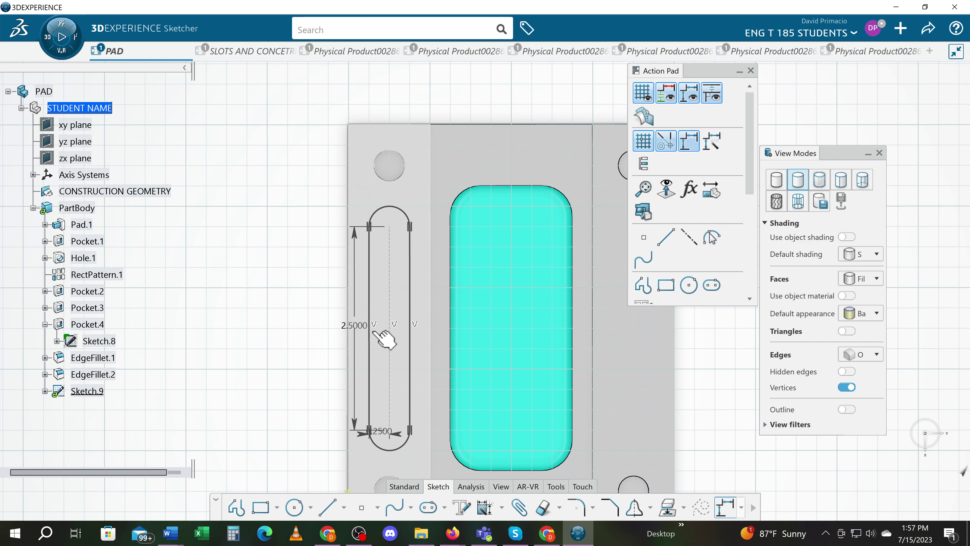
{"action": "mouse_move", "coordinate": [318, 394]}
{"action": "middle_mouse_down"}
{"action": "mouse_move", "coordinate": [260, 397]}
{"action": "mouse_move", "coordinate": [297, 428]}
{"action": "mouse_move", "coordinate": [303, 392]}
{"action": "mouse_move", "coordinate": [300, 382]}
{"action": "mouse_move", "coordinate": [284, 386]}
{"action": "mouse_move", "coordinate": [287, 376]}
{"action": "middle_mouse_up"}
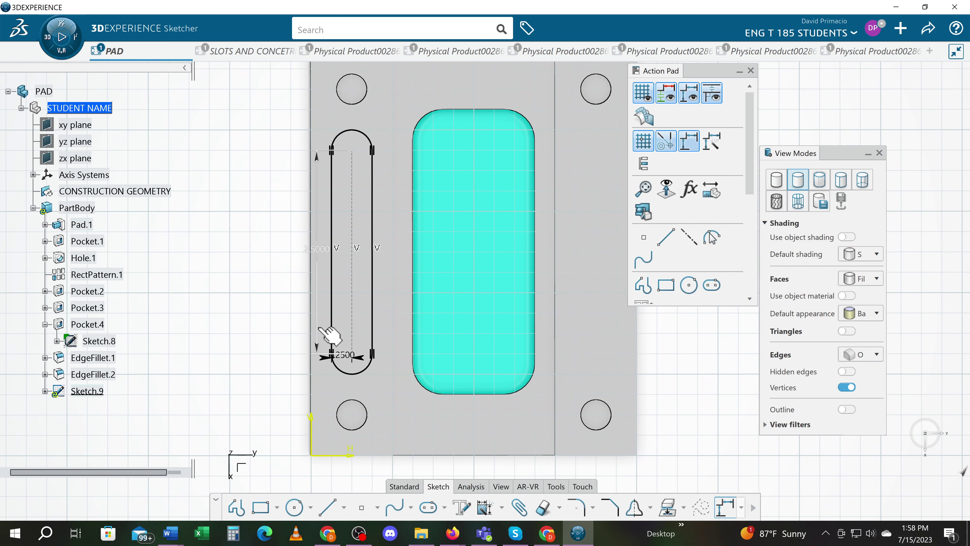
{"action": "left_click_drag", "start_coordinate": [329, 335], "coordinate": [282, 340]}
{"action": "left_click", "coordinate": [284, 361]}
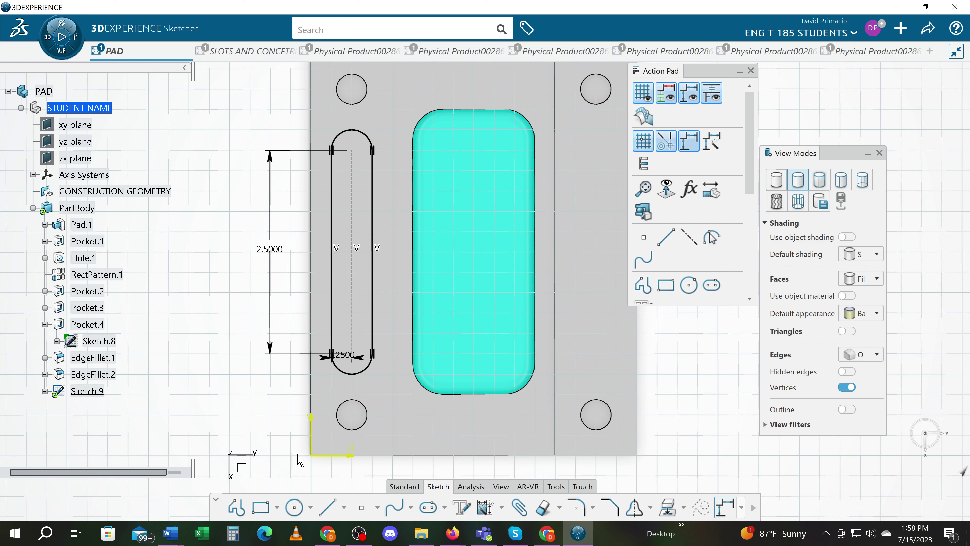
- Delete the slot's half-width offset dimension and apply Auto Constraint to the slot together with the sketch origin and axes
{"action": "left_click", "coordinate": [365, 360]}
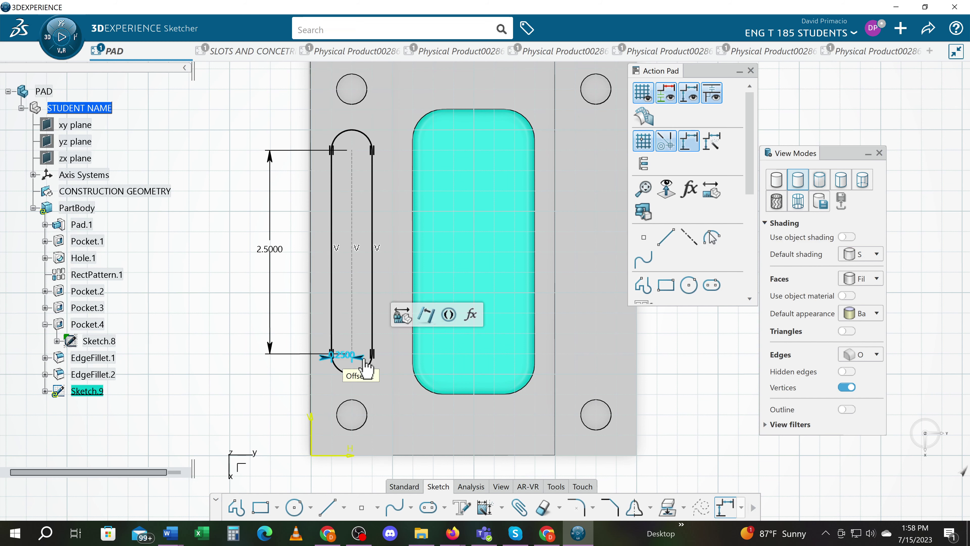
{"action": "key", "text": "Delete"}
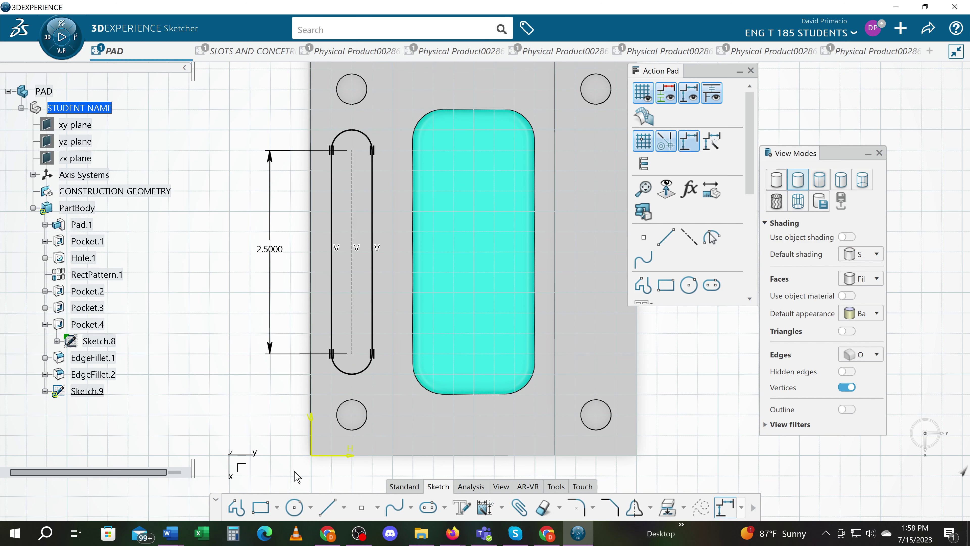
{"action": "mouse_move", "coordinate": [297, 477]}
{"action": "left_mouse_down"}
{"action": "mouse_move", "coordinate": [353, 374]}
{"action": "mouse_move", "coordinate": [395, 118]}
{"action": "left_mouse_up"}
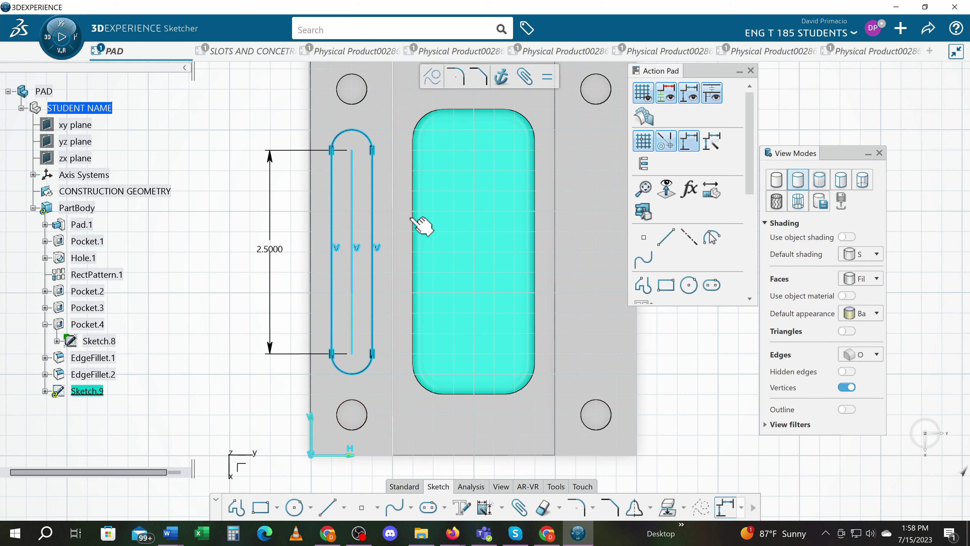
{"action": "left_click", "coordinate": [482, 507]}
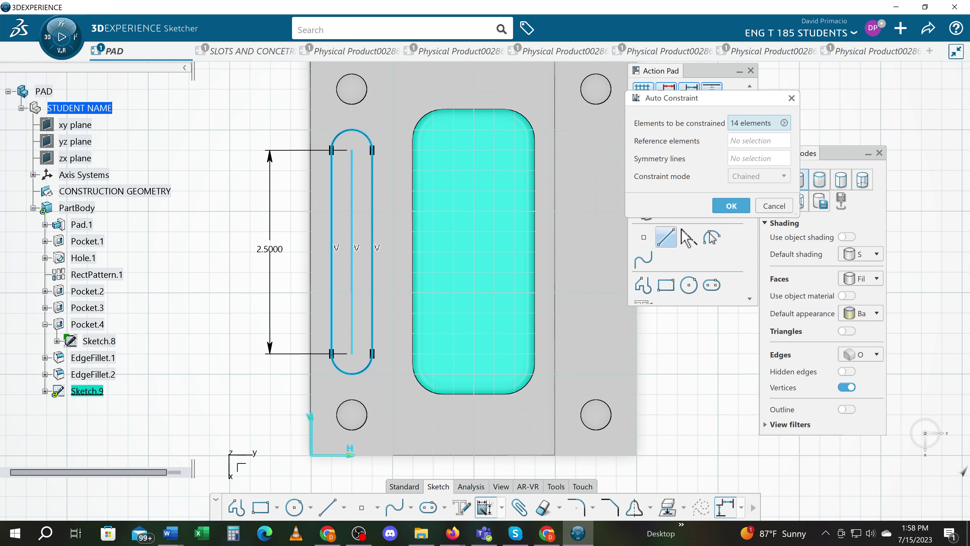
{"action": "left_click", "coordinate": [731, 205]}
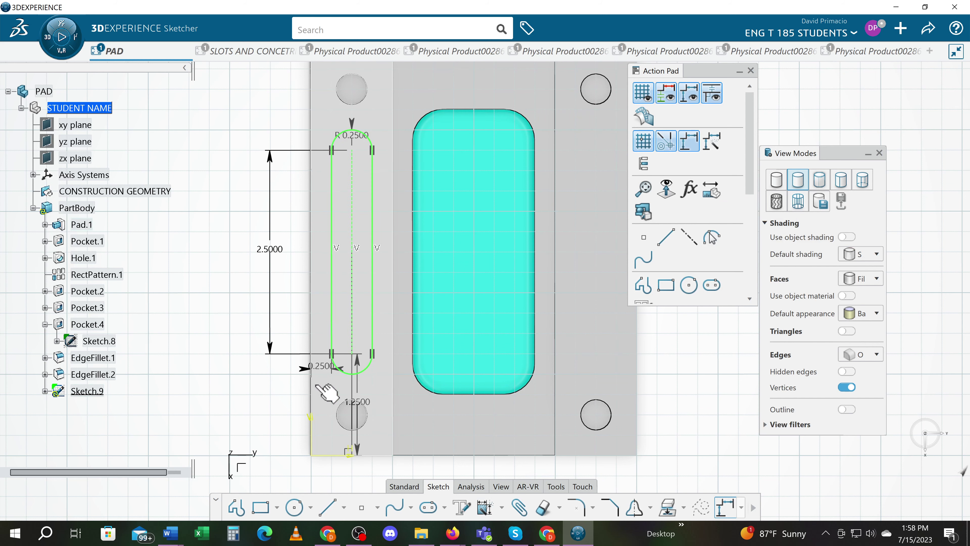
- Delete the slot's 0.25 in side offset and 1.25 in vertical position dimensions
{"action": "left_click", "coordinate": [309, 372]}
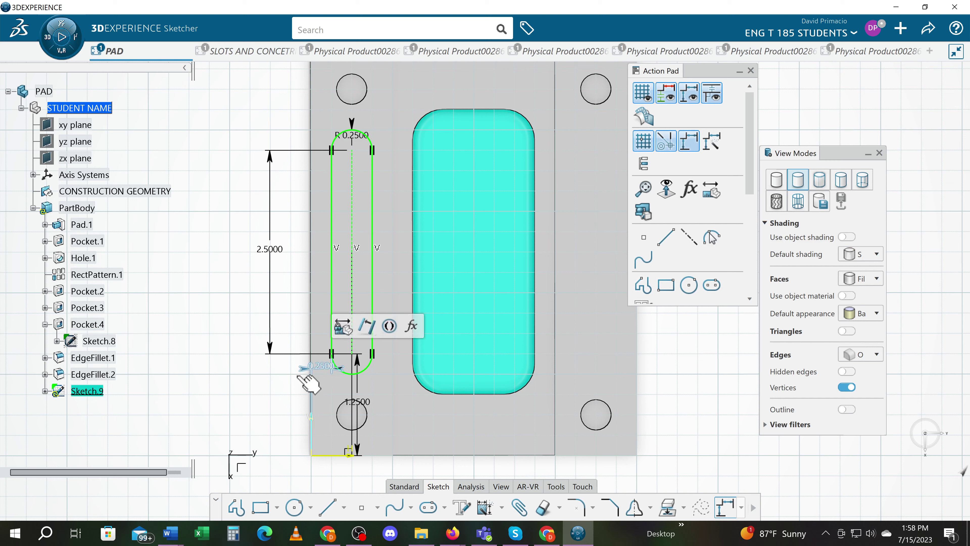
{"action": "key", "text": "Delete"}
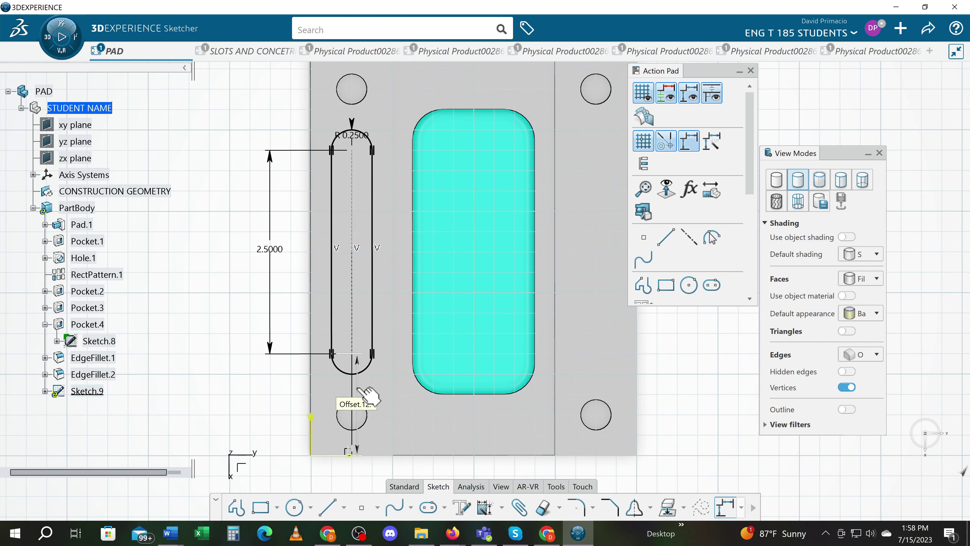
{"action": "left_click", "coordinate": [367, 396]}
{"action": "mouse_move", "coordinate": [367, 396]}
{"action": "left_mouse_down"}
{"action": "mouse_move", "coordinate": [320, 398]}
{"action": "mouse_move", "coordinate": [344, 393]}
{"action": "left_mouse_up"}
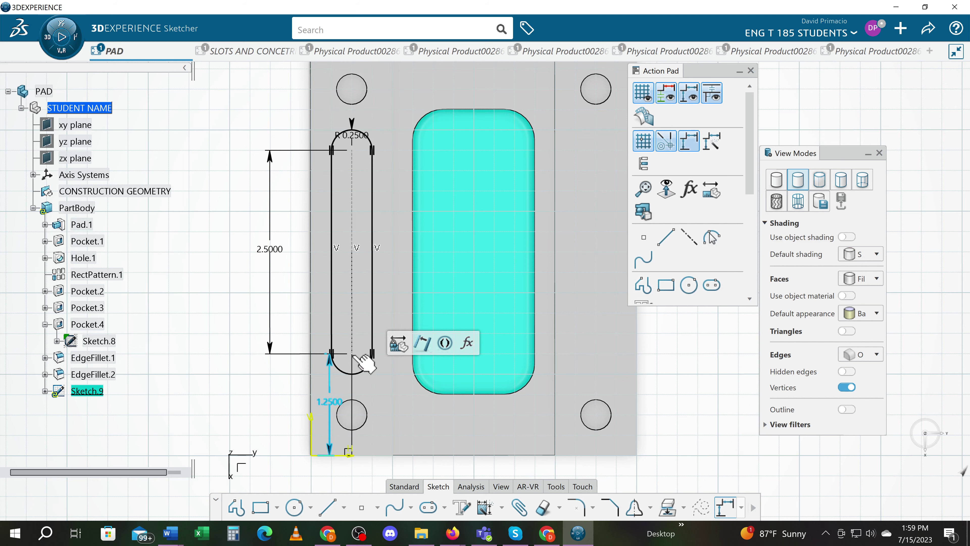
{"action": "left_click", "coordinate": [240, 417]}
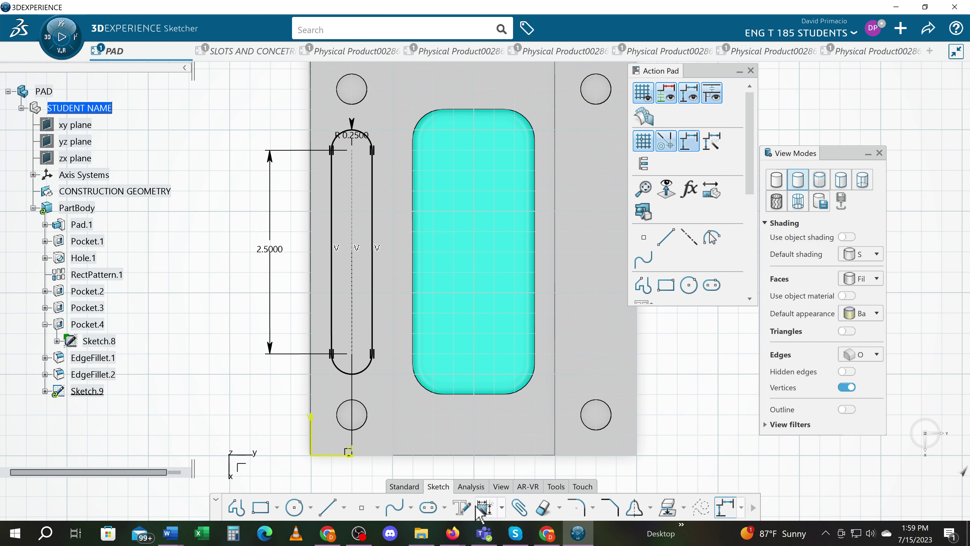
- Dimension the horizontal distance from the part's side edge to the slot's center line, placing the dimension below the part
{"action": "left_click", "coordinate": [498, 509]}
{"action": "left_click", "coordinate": [502, 507]}
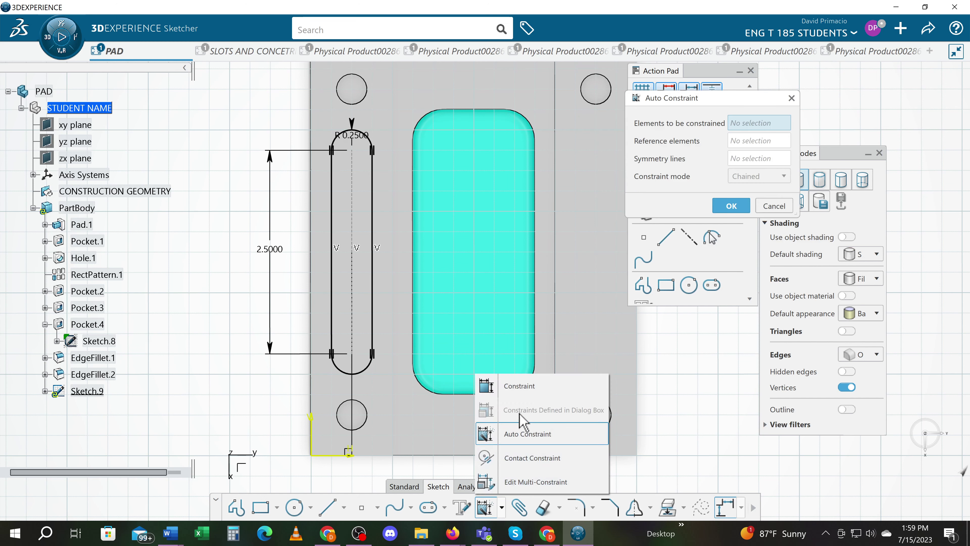
{"action": "left_click", "coordinate": [530, 387]}
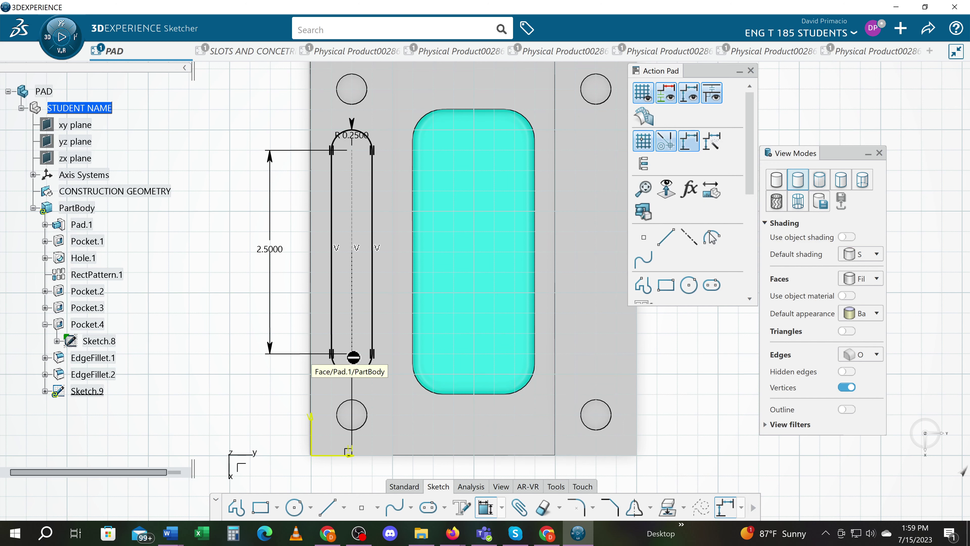
{"action": "middle_click_drag", "start_coordinate": [292, 400], "coordinate": [304, 390]}
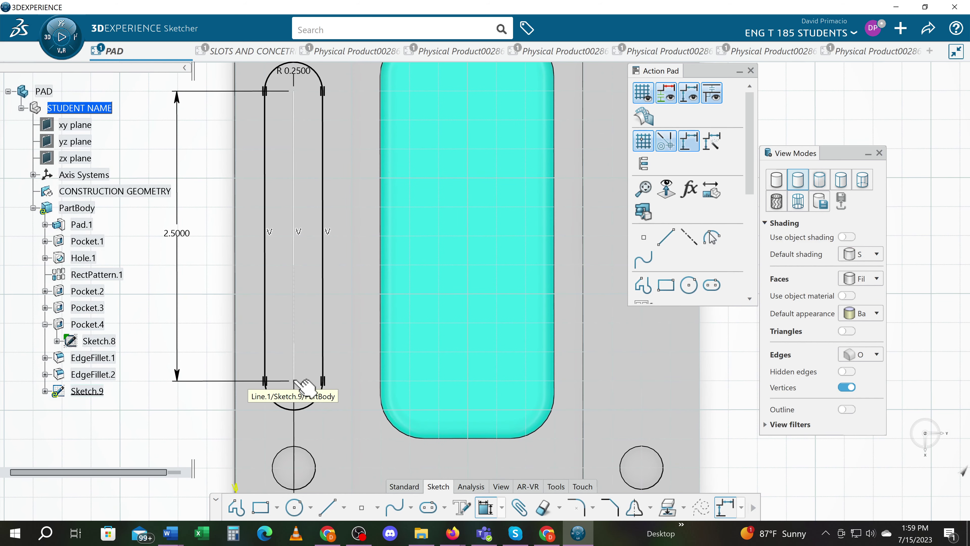
{"action": "mouse_move", "coordinate": [251, 415]}
{"action": "middle_mouse_down"}
{"action": "mouse_move", "coordinate": [265, 409]}
{"action": "mouse_move", "coordinate": [271, 382]}
{"action": "mouse_move", "coordinate": [260, 392]}
{"action": "mouse_move", "coordinate": [491, 312]}
{"action": "mouse_move", "coordinate": [581, 239]}
{"action": "middle_mouse_up"}
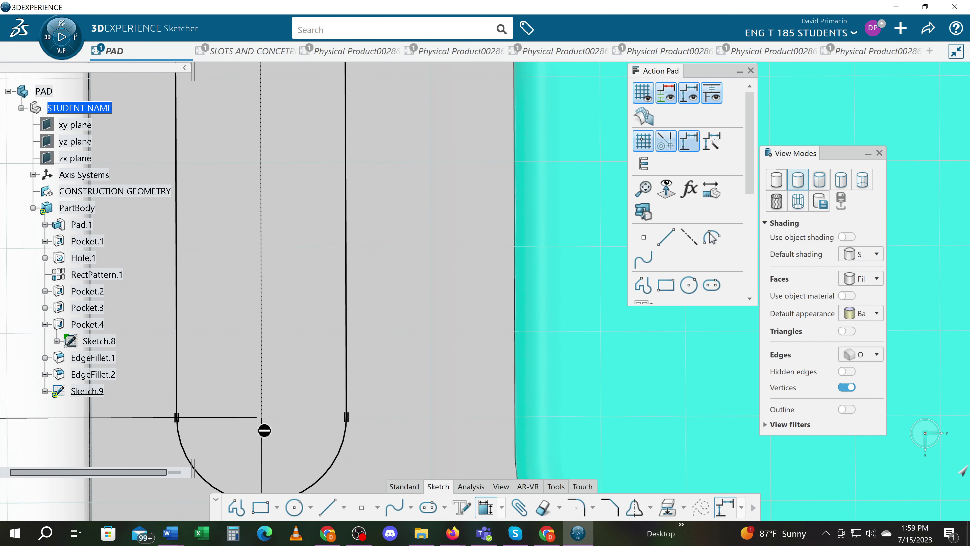
{"action": "mouse_move", "coordinate": [263, 415]}
{"action": "middle_mouse_down"}
{"action": "mouse_move", "coordinate": [264, 427]}
{"action": "mouse_move", "coordinate": [310, 390]}
{"action": "middle_mouse_up"}
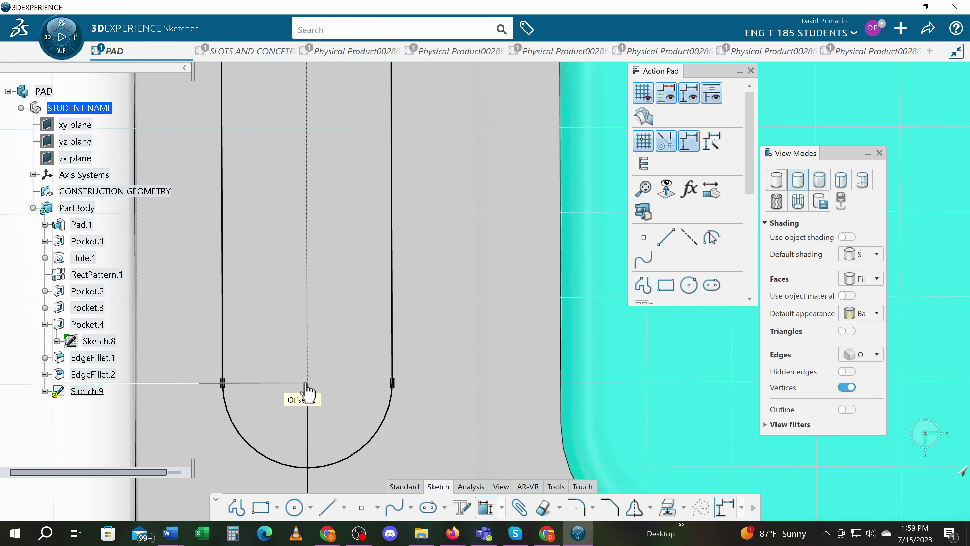
{"action": "middle_click_drag", "start_coordinate": [332, 396], "coordinate": [336, 381]}
{"action": "middle_click_drag", "start_coordinate": [336, 381], "coordinate": [466, 318]}
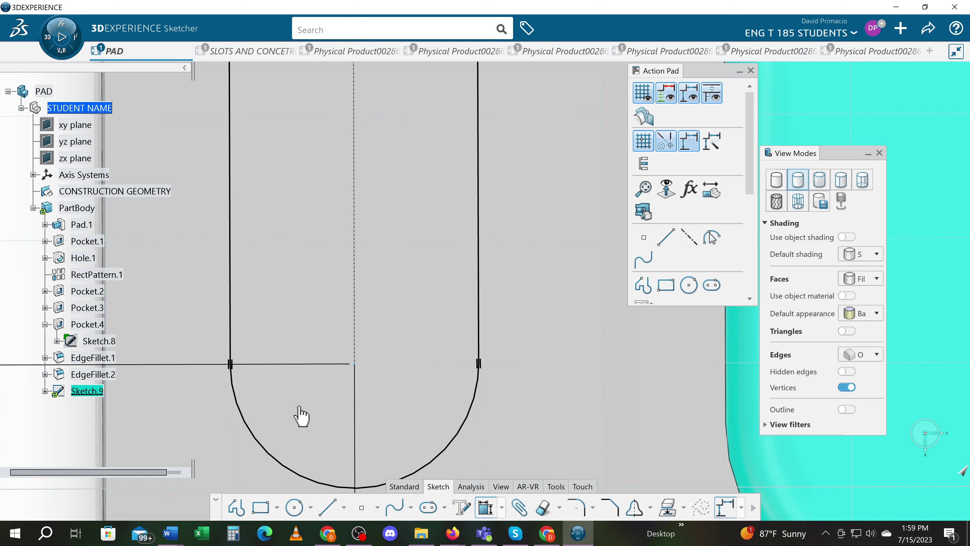
{"action": "scroll", "coordinate": [291, 459], "scroll_direction": "down", "scroll_amount": 4}
{"action": "mouse_move", "coordinate": [282, 443]}
{"action": "middle_mouse_down"}
{"action": "mouse_move", "coordinate": [303, 390]}
{"action": "mouse_move", "coordinate": [306, 347]}
{"action": "middle_mouse_up"}
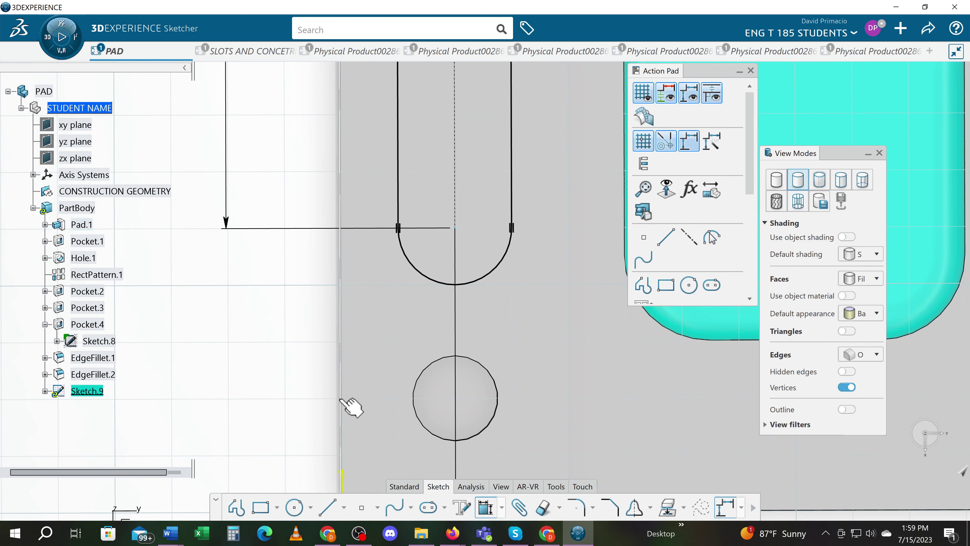
{"action": "left_click", "coordinate": [350, 405]}
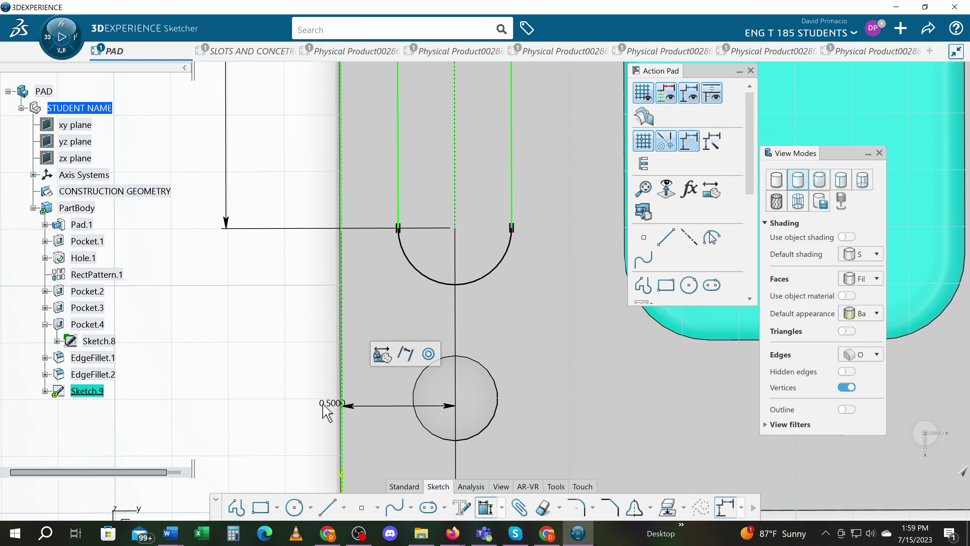
{"action": "left_click", "coordinate": [323, 399]}
{"action": "scroll", "coordinate": [323, 405], "scroll_direction": "down", "scroll_amount": 3}
{"action": "scroll", "coordinate": [323, 418], "scroll_direction": "down", "scroll_amount": 2}
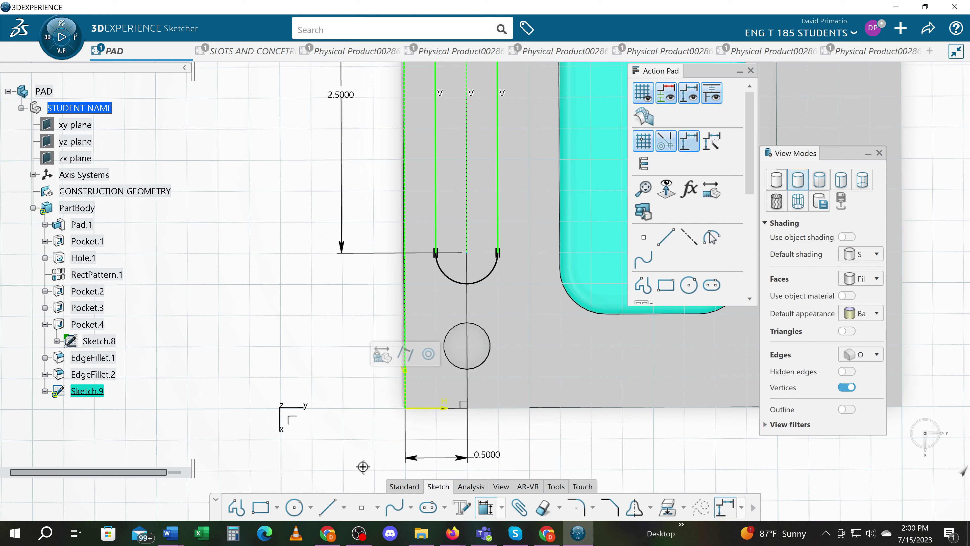
{"action": "left_click", "coordinate": [344, 474]}
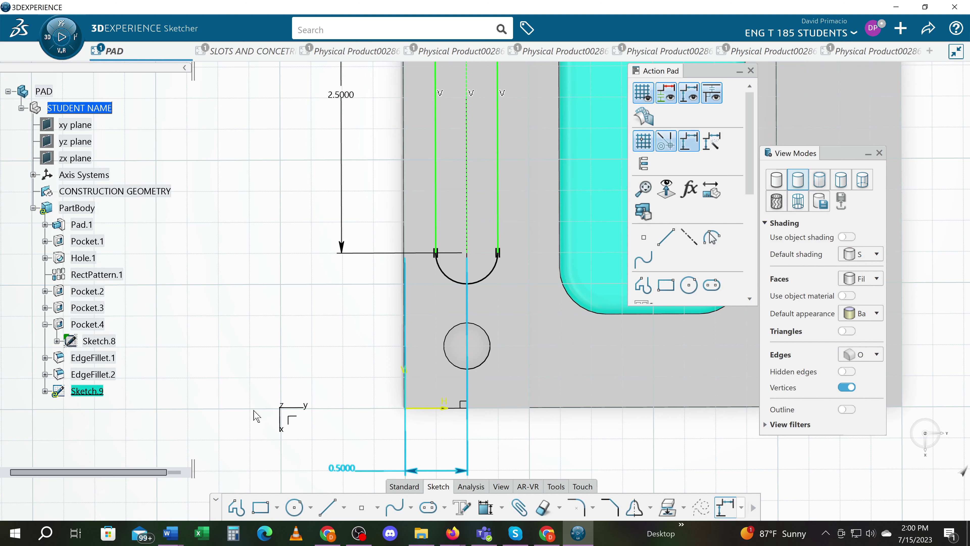
- Remove the horizontal position dimension between the part's side edge and the slot's center line
{"action": "middle_click_drag", "start_coordinate": [275, 389], "coordinate": [279, 411]}
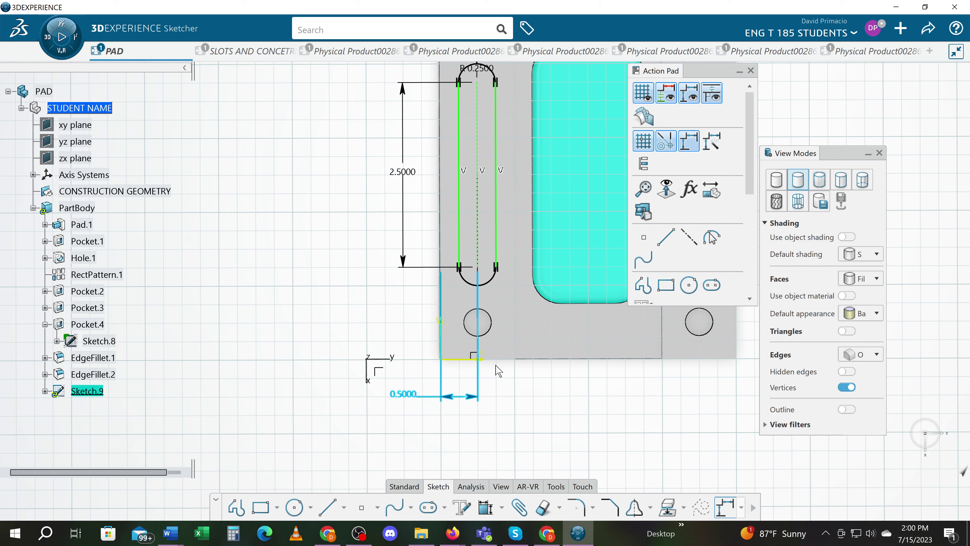
{"action": "key", "text": "Escape"}
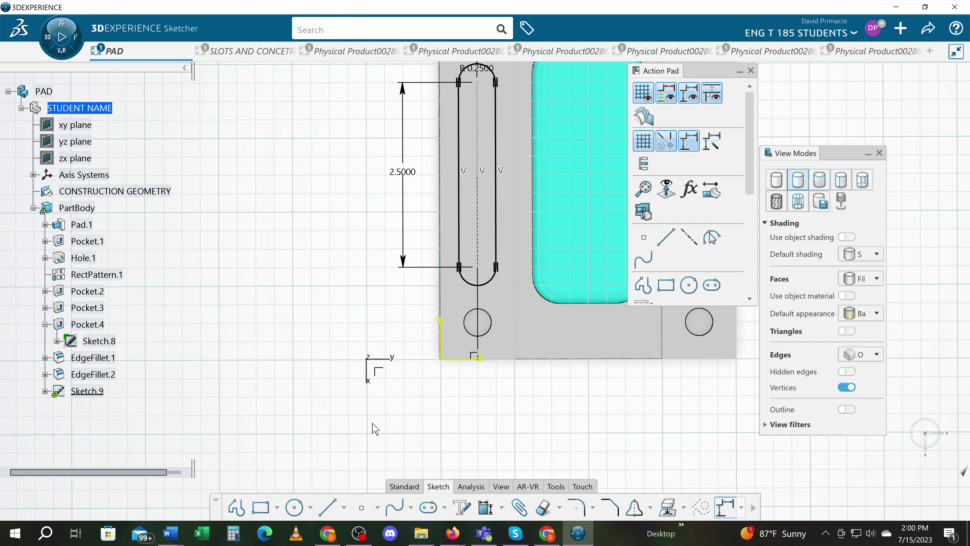
- Add a horizontal dimension between the part's side edge and the slot's center line, placed below the part
{"action": "left_click", "coordinate": [487, 509]}
{"action": "scroll", "coordinate": [476, 245], "scroll_direction": "up", "scroll_amount": 4}
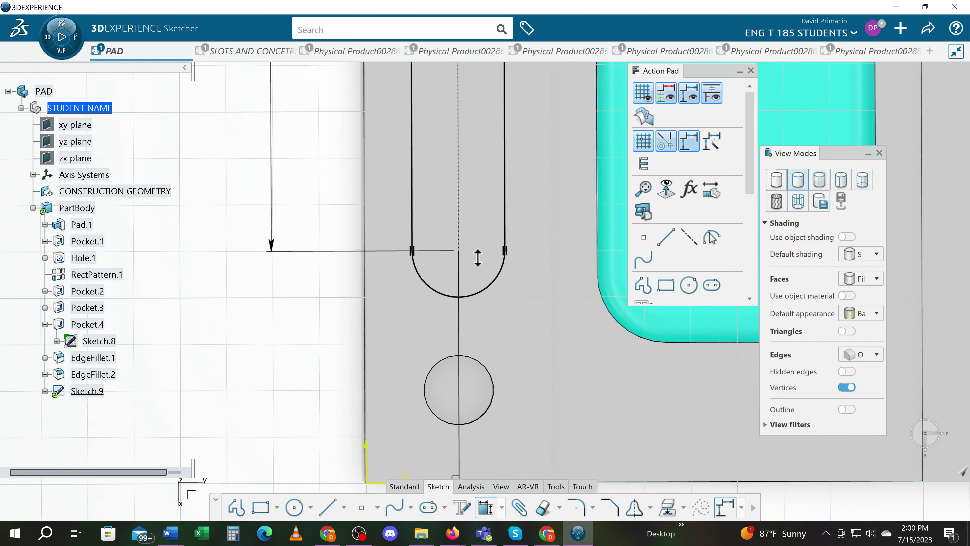
{"action": "left_click", "coordinate": [460, 240]}
{"action": "middle_click_drag", "start_coordinate": [411, 327], "coordinate": [411, 290]}
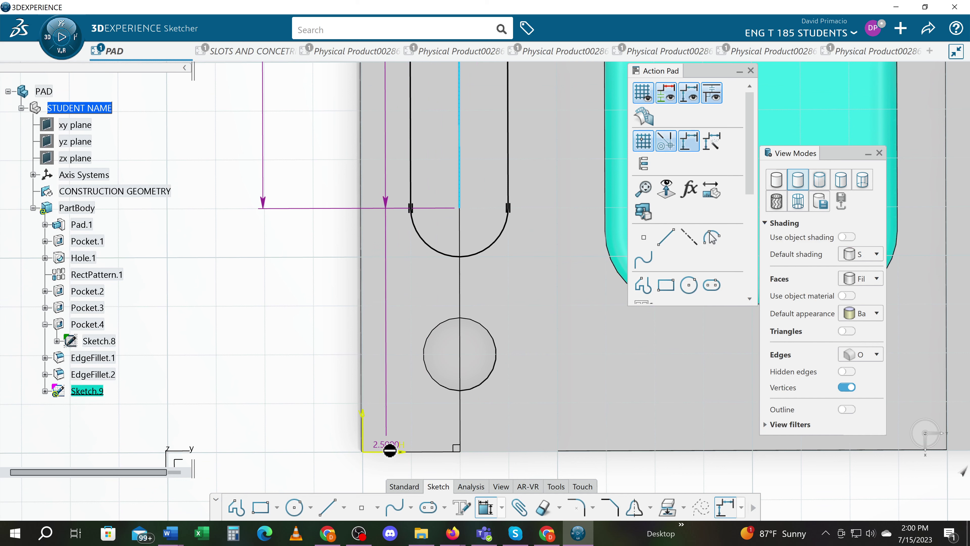
{"action": "mouse_move", "coordinate": [380, 440]}
{"action": "middle_mouse_down"}
{"action": "mouse_move", "coordinate": [391, 400]}
{"action": "mouse_move", "coordinate": [446, 342]}
{"action": "mouse_move", "coordinate": [481, 276]}
{"action": "mouse_move", "coordinate": [487, 312]}
{"action": "middle_mouse_up"}
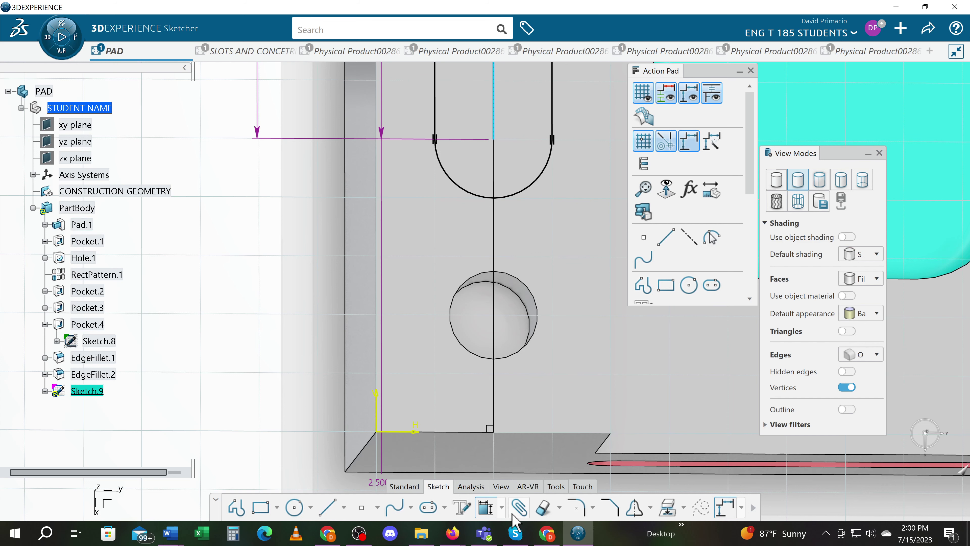
{"action": "left_click", "coordinate": [500, 486]}
{"action": "left_click", "coordinate": [346, 507]}
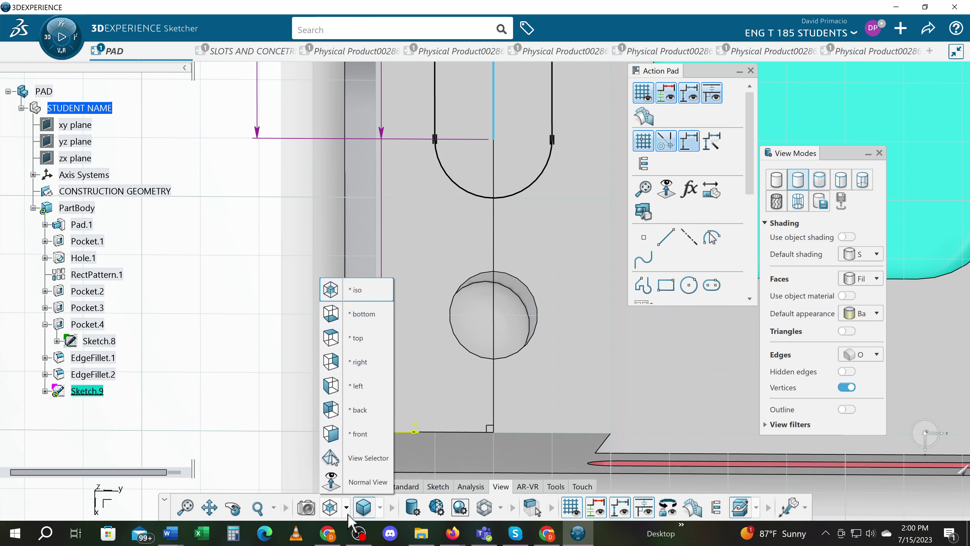
{"action": "left_click", "coordinate": [348, 480]}
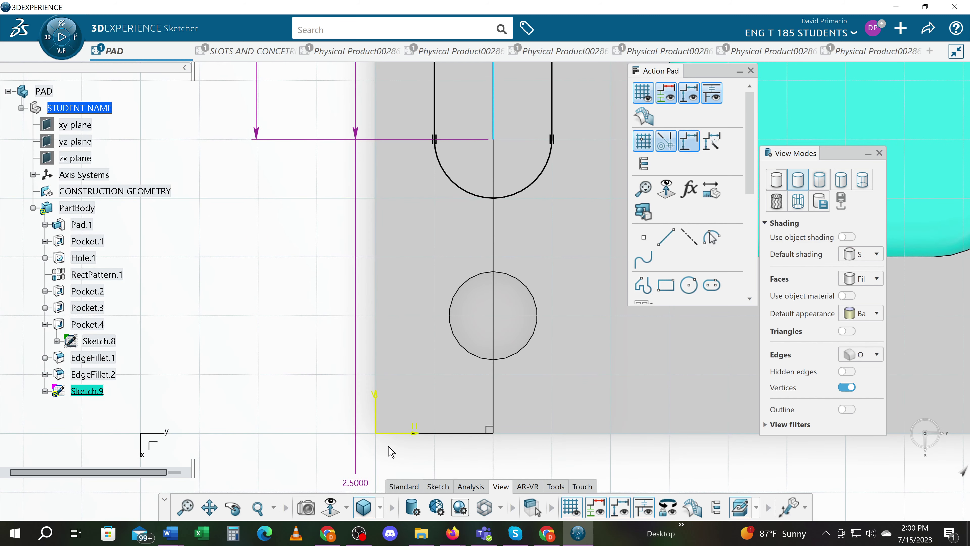
{"action": "middle_click_drag", "start_coordinate": [359, 453], "coordinate": [408, 391]}
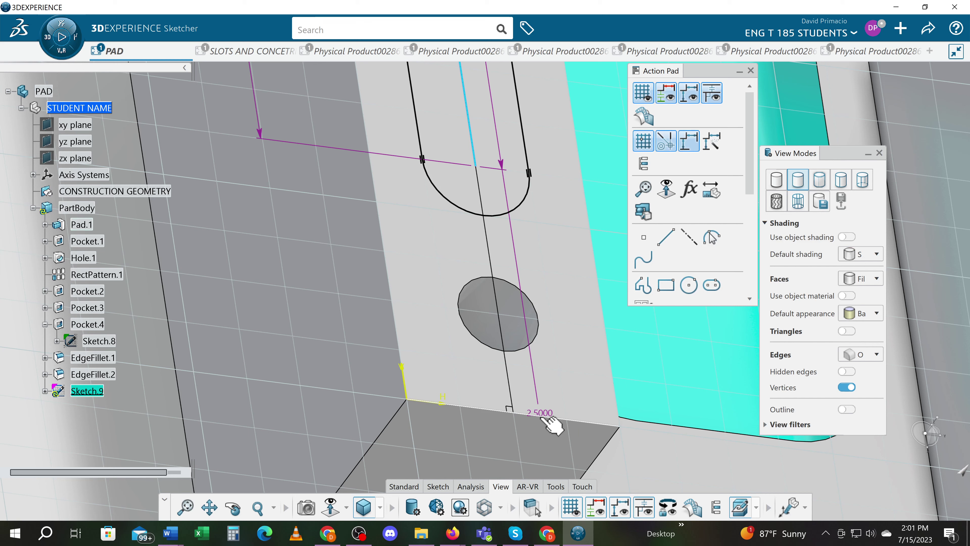
{"action": "left_click", "coordinate": [544, 417]}
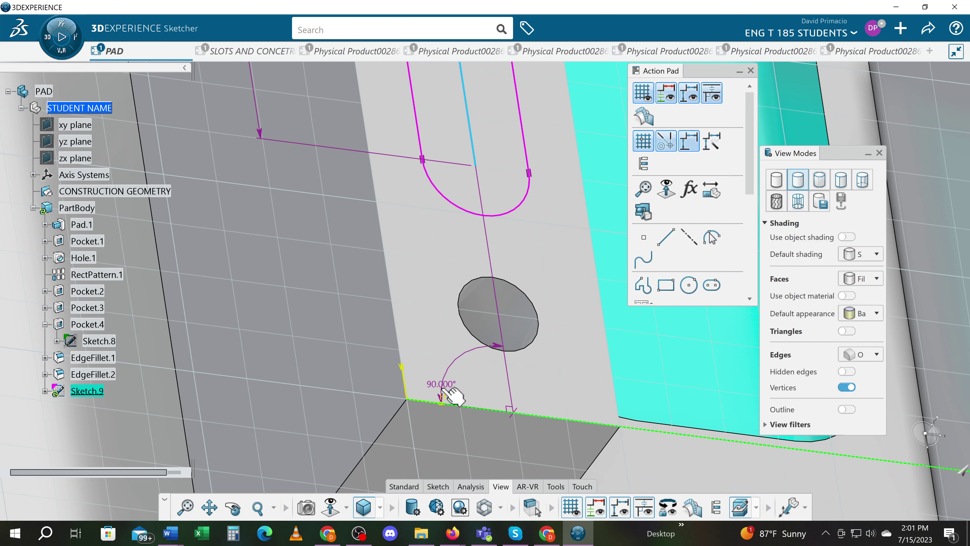
{"action": "key", "text": "ctrl+z"}
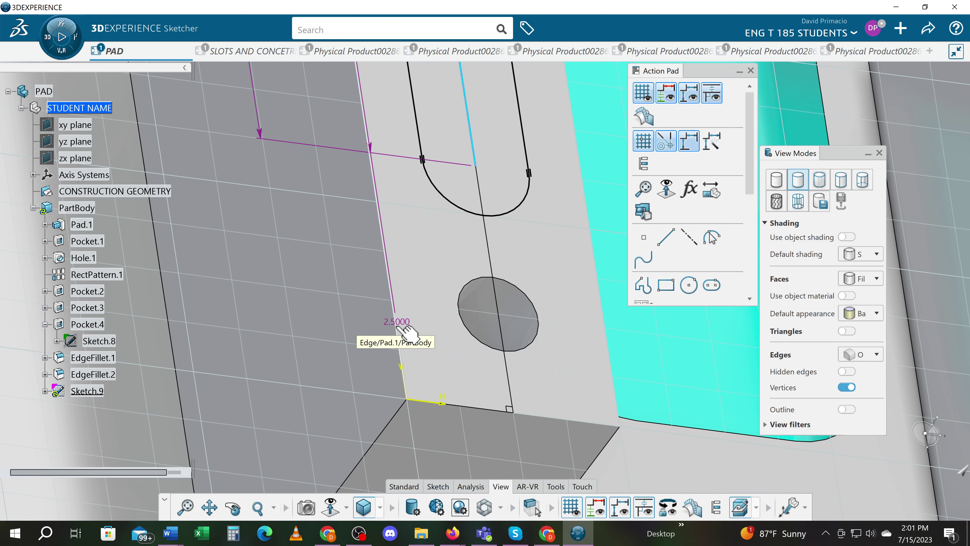
{"action": "left_click", "coordinate": [398, 325]}
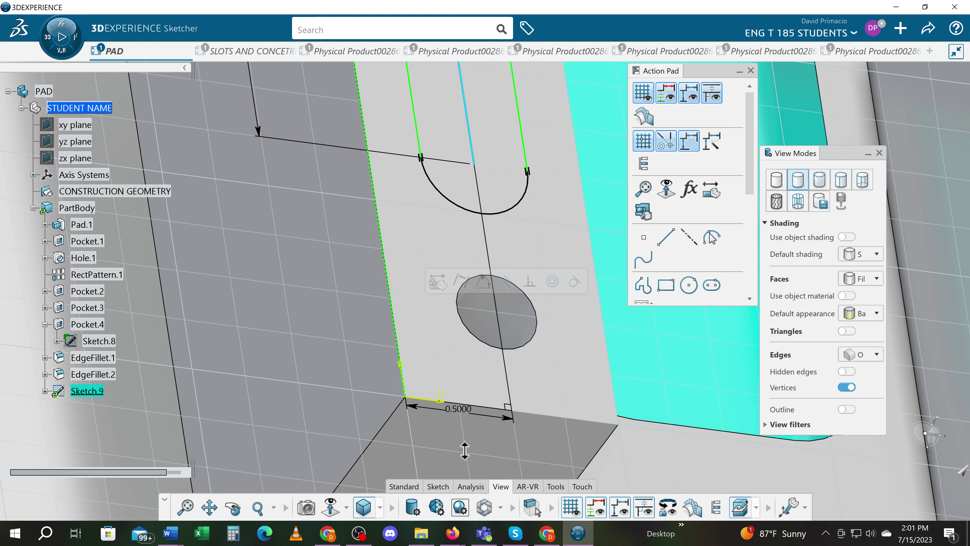
{"action": "scroll", "coordinate": [452, 458], "scroll_direction": "down", "scroll_amount": 5}
{"action": "left_click", "coordinate": [453, 459]}
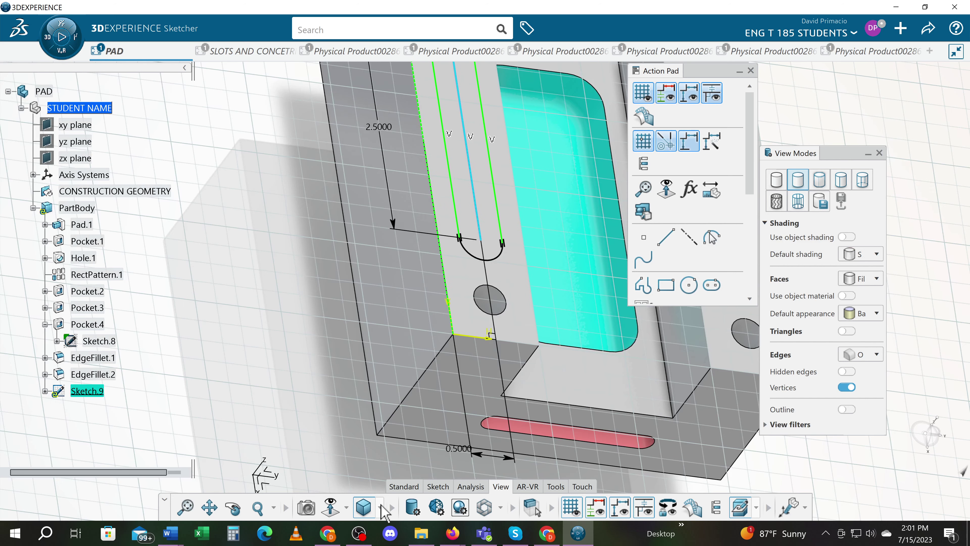
- Restore the normal view of the sketch, move the horizontal position dimension closer beneath the part, and confirm it as 0.5 in
{"action": "left_click", "coordinate": [346, 509]}
{"action": "left_click", "coordinate": [339, 509]}
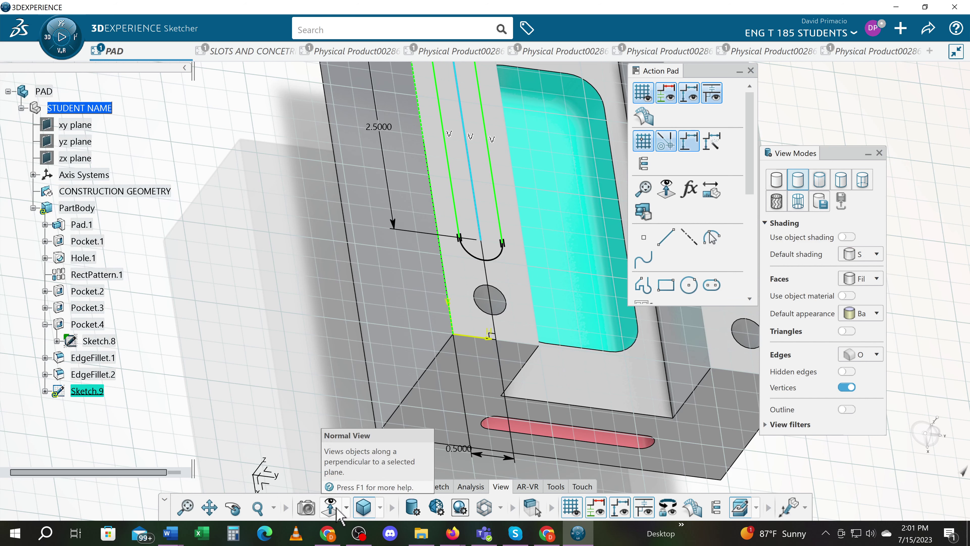
{"action": "left_click", "coordinate": [337, 510]}
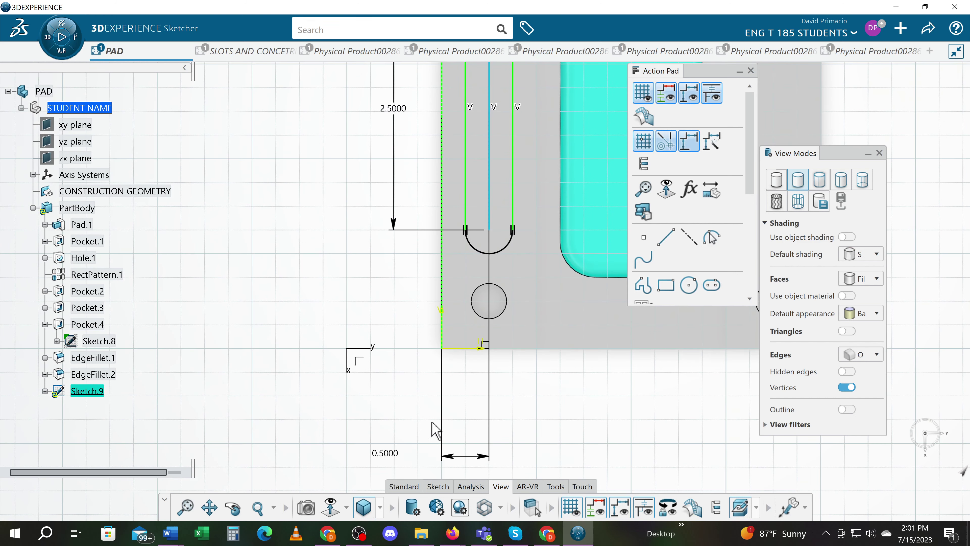
{"action": "left_click_drag", "start_coordinate": [433, 424], "coordinate": [390, 398]}
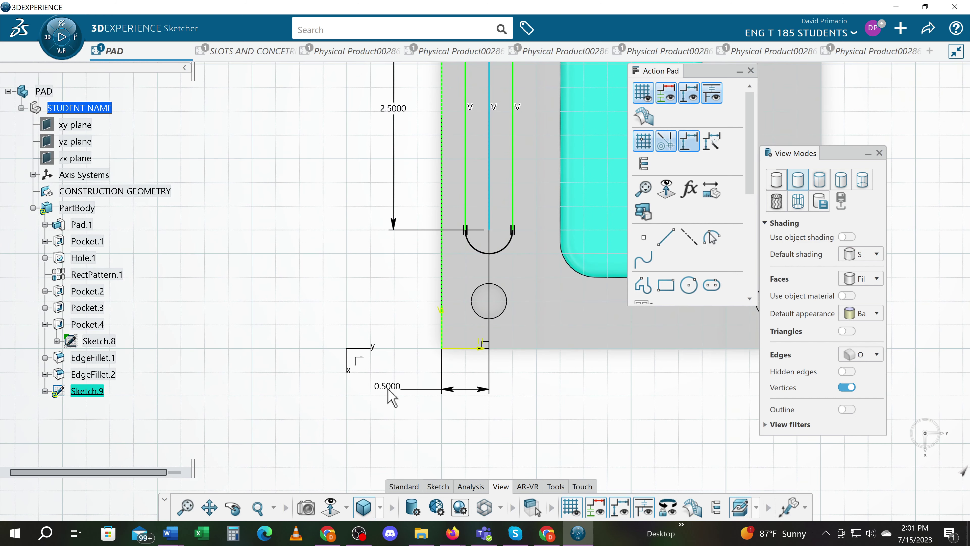
{"action": "double_click", "coordinate": [390, 397]}
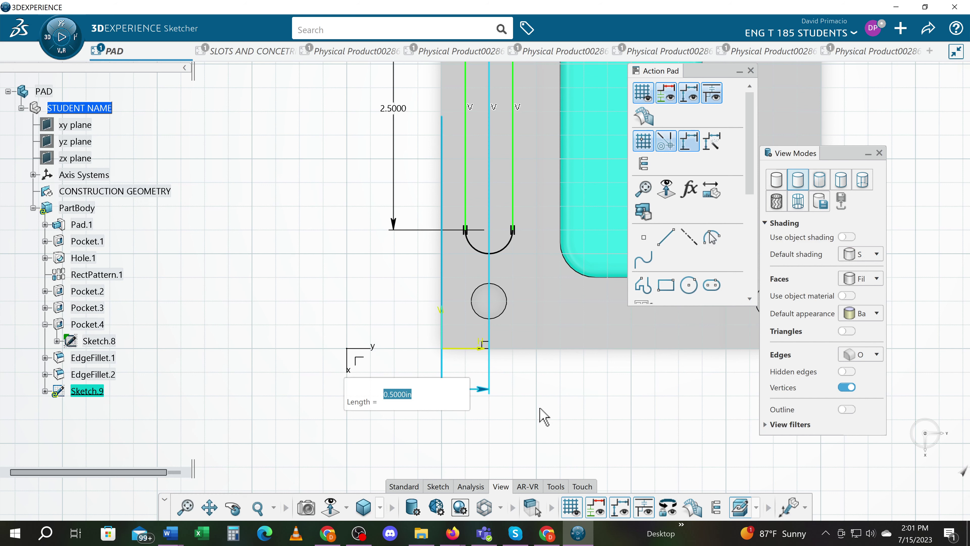
{"action": "key", "text": "Return"}
{"action": "left_click", "coordinate": [517, 416]}
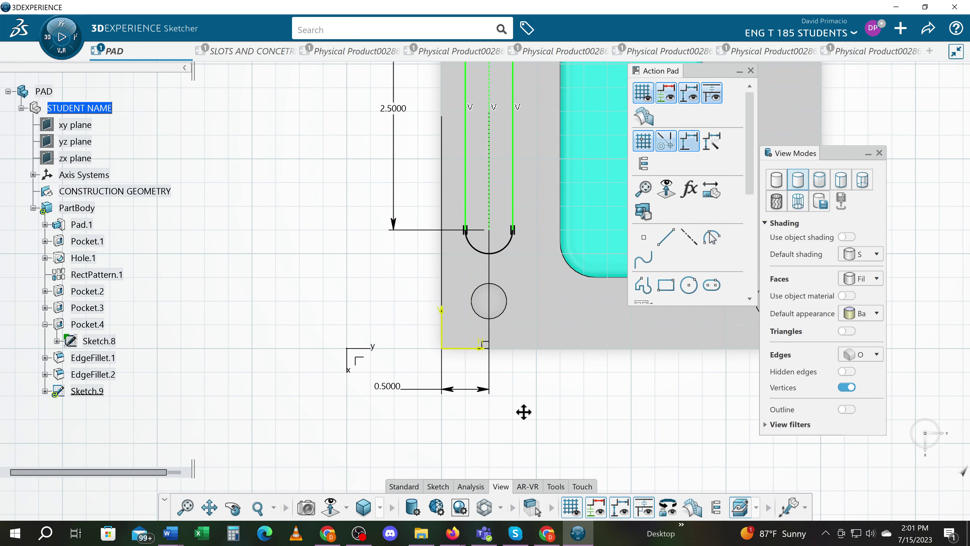
{"action": "mouse_move", "coordinate": [524, 412]}
{"action": "middle_mouse_down"}
{"action": "mouse_move", "coordinate": [520, 431]}
{"action": "mouse_move", "coordinate": [517, 417]}
{"action": "middle_mouse_up"}
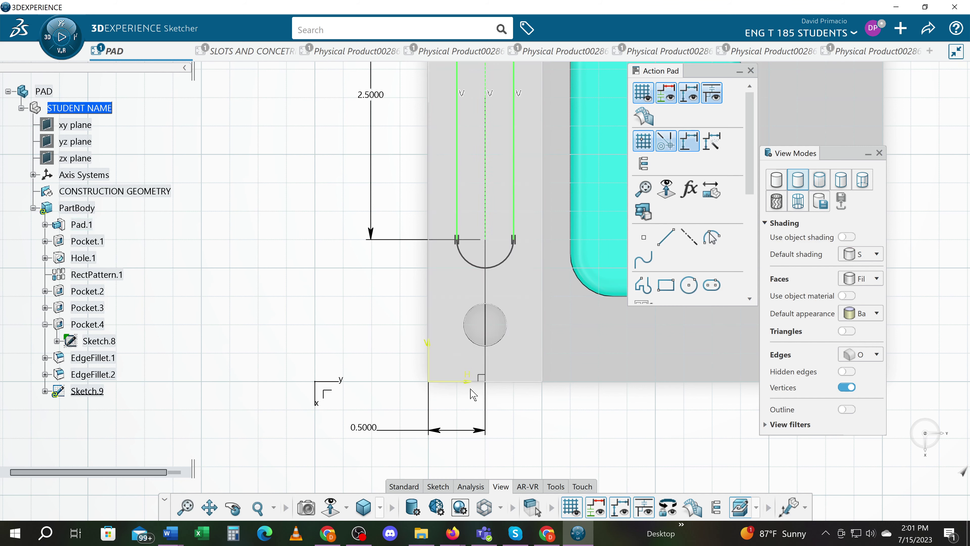
- Dimension the vertical distance from the slot's lower arc center to the part's bottom edge, placing it in line with the slot's length dimension
{"action": "left_click", "coordinate": [440, 487]}
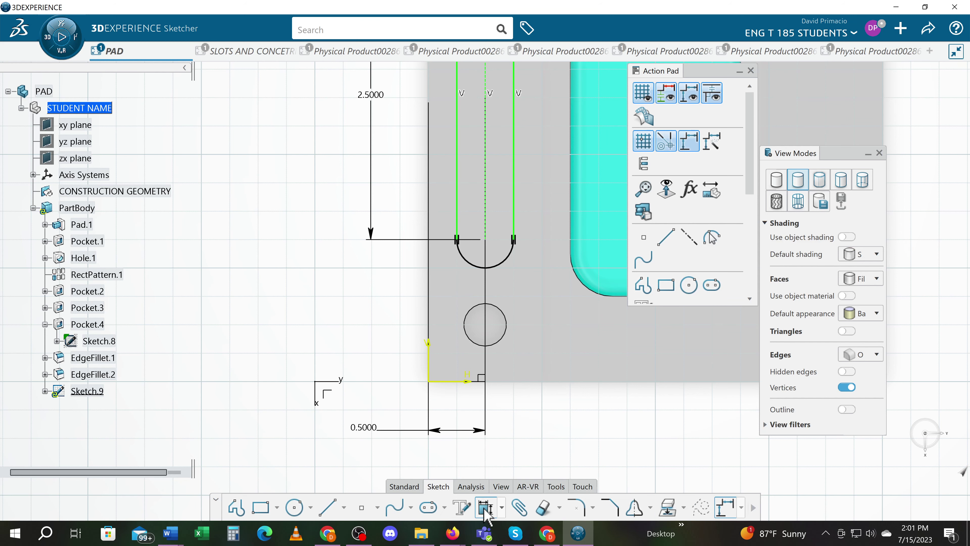
{"action": "scroll", "coordinate": [481, 407], "scroll_direction": "up", "scroll_amount": 4}
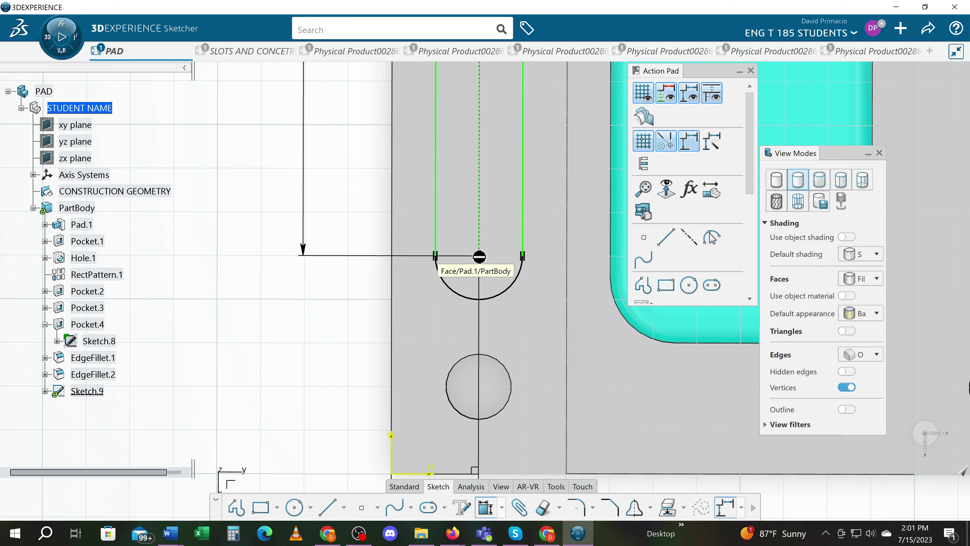
{"action": "middle_click_drag", "start_coordinate": [463, 327], "coordinate": [466, 252]}
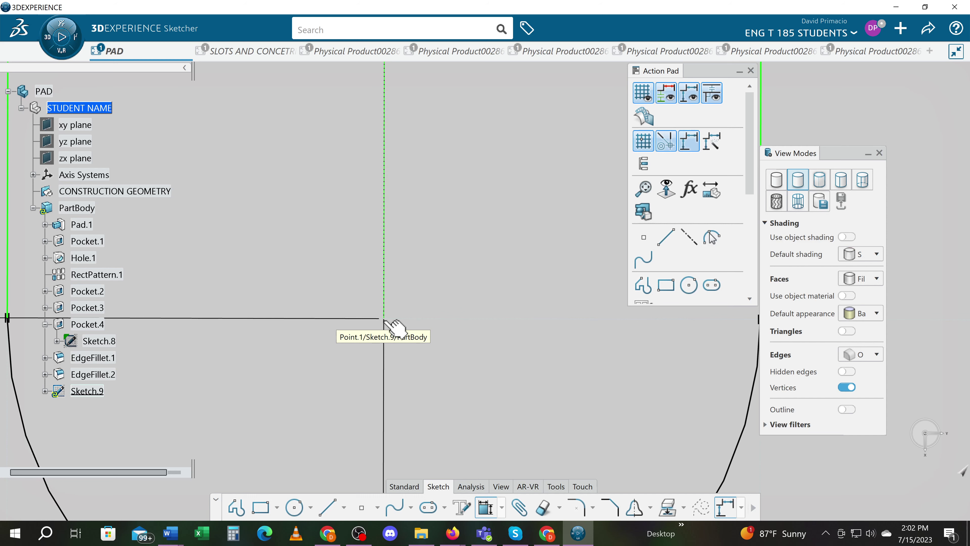
{"action": "left_click_drag", "start_coordinate": [384, 320], "coordinate": [403, 329]}
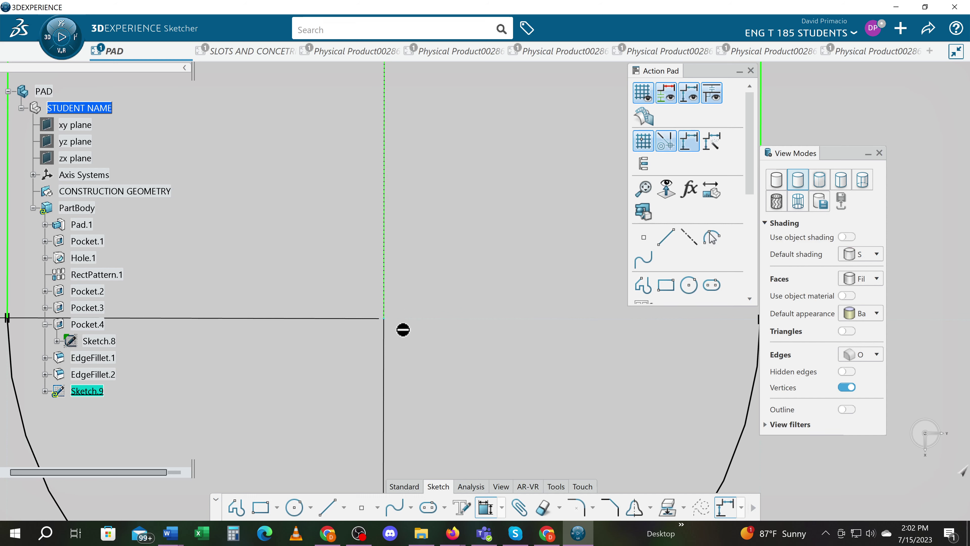
{"action": "mouse_move", "coordinate": [422, 338]}
{"action": "middle_mouse_down"}
{"action": "mouse_move", "coordinate": [435, 359]}
{"action": "mouse_move", "coordinate": [440, 424]}
{"action": "mouse_move", "coordinate": [411, 356]}
{"action": "middle_mouse_up"}
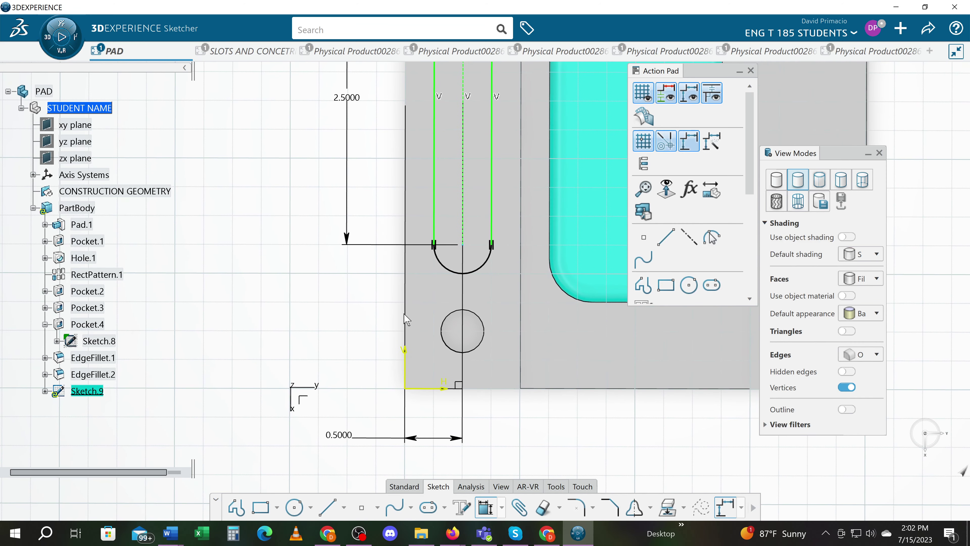
{"action": "left_click", "coordinate": [484, 391]}
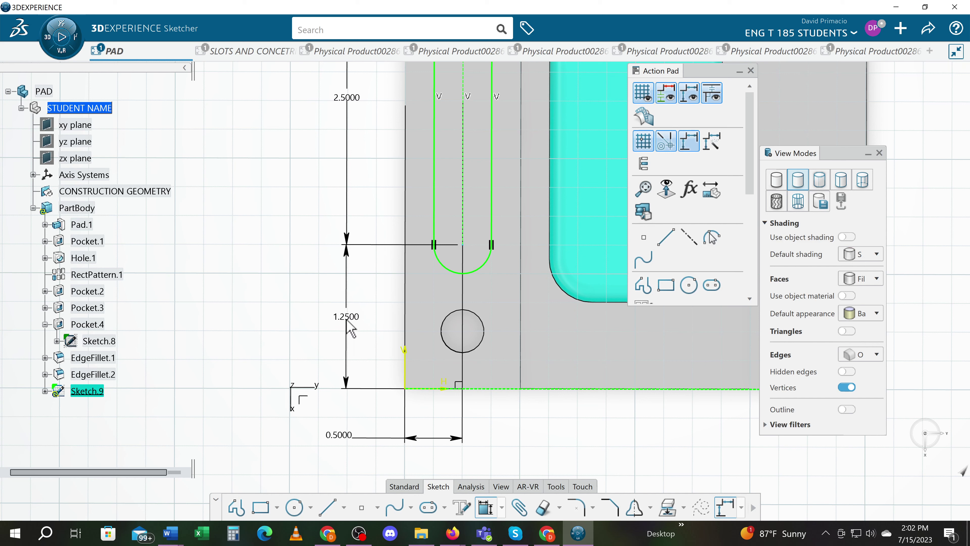
- Confirm the slot's vertical position as 1.25 in and its horizontal position as 0.5 in
{"action": "left_click", "coordinate": [348, 325]}
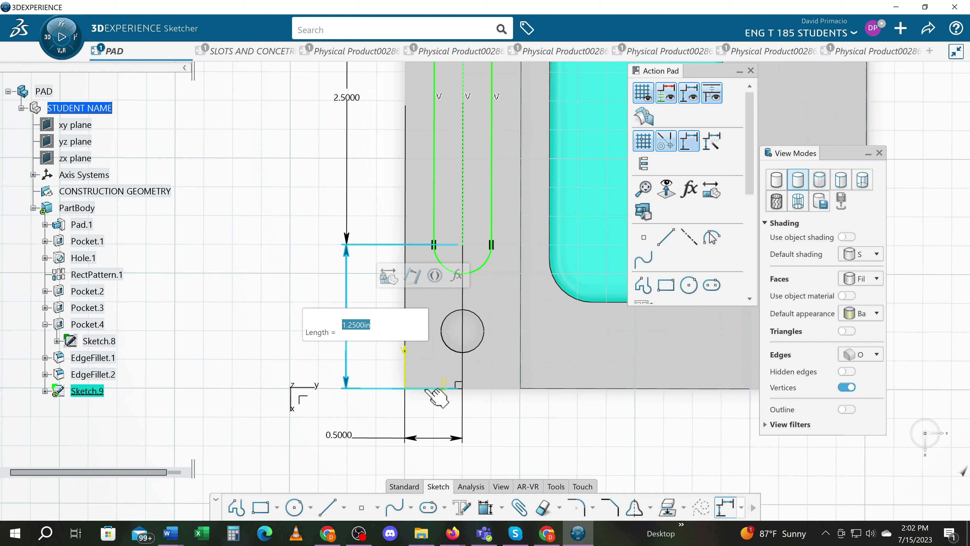
{"action": "key", "text": "Return"}
{"action": "double_click", "coordinate": [356, 435]}
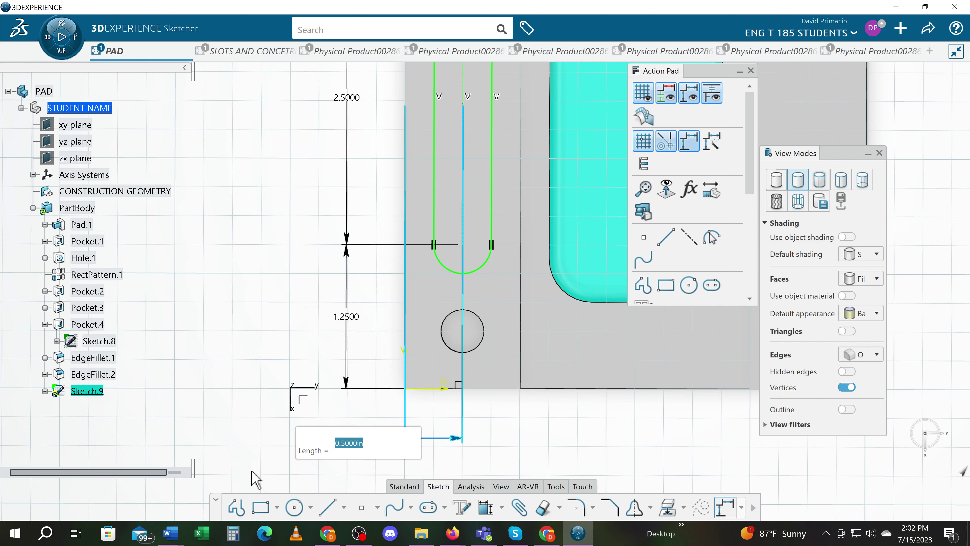
{"action": "key", "text": "Return"}
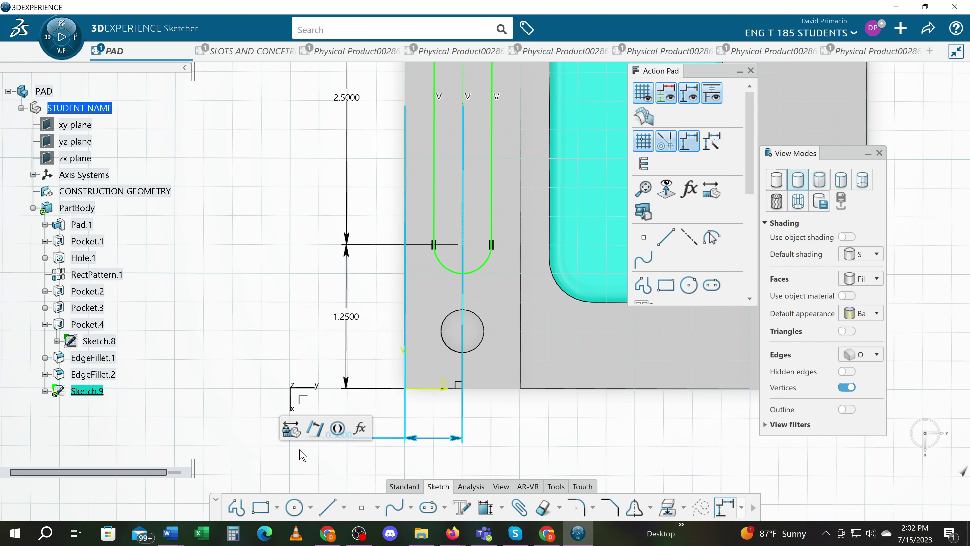
{"action": "left_click", "coordinate": [545, 421]}
- Move the slot's radius dimension outside the part, beside the upper arc
{"action": "mouse_move", "coordinate": [518, 411]}
{"action": "middle_mouse_down"}
{"action": "mouse_move", "coordinate": [513, 434]}
{"action": "mouse_move", "coordinate": [530, 396]}
{"action": "mouse_move", "coordinate": [524, 442]}
{"action": "mouse_move", "coordinate": [520, 435]}
{"action": "middle_mouse_up"}
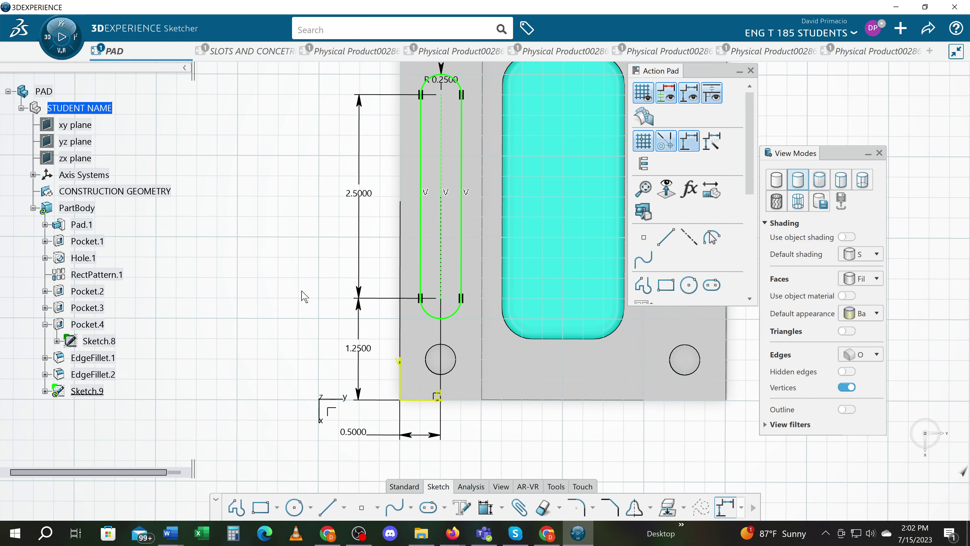
{"action": "mouse_move", "coordinate": [304, 296]}
{"action": "middle_mouse_down"}
{"action": "mouse_move", "coordinate": [331, 440]}
{"action": "mouse_move", "coordinate": [336, 385]}
{"action": "mouse_move", "coordinate": [317, 389]}
{"action": "mouse_move", "coordinate": [313, 403]}
{"action": "mouse_move", "coordinate": [313, 367]}
{"action": "middle_mouse_up"}
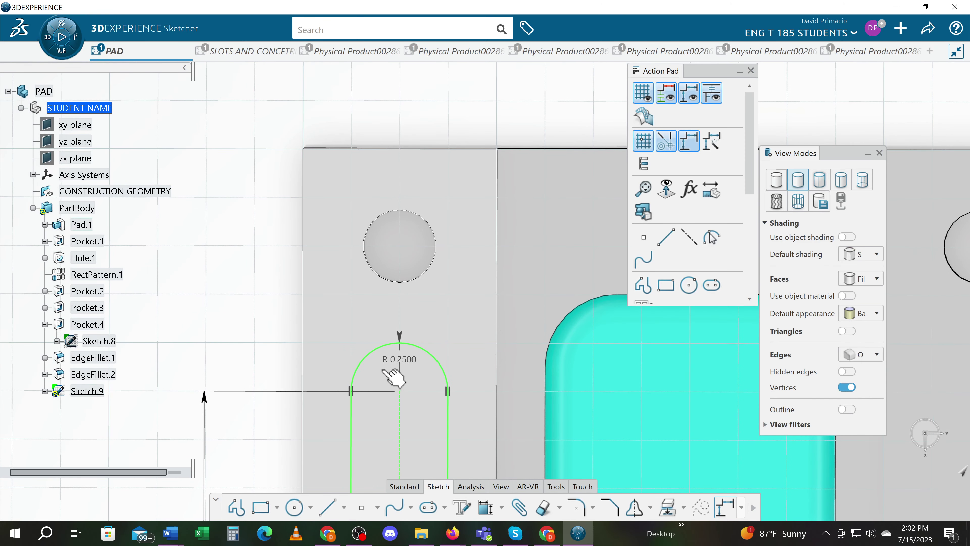
{"action": "mouse_move", "coordinate": [406, 363]}
{"action": "left_mouse_down"}
{"action": "mouse_move", "coordinate": [275, 337]}
{"action": "mouse_move", "coordinate": [255, 318]}
{"action": "mouse_move", "coordinate": [257, 293]}
{"action": "mouse_move", "coordinate": [359, 397]}
{"action": "mouse_move", "coordinate": [356, 268]}
{"action": "mouse_move", "coordinate": [377, 85]}
{"action": "left_mouse_up"}
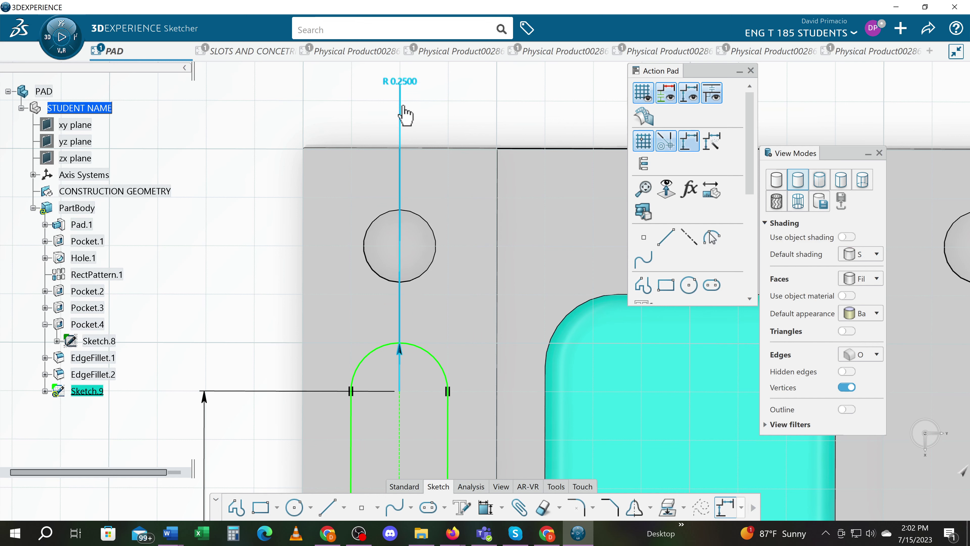
{"action": "mouse_move", "coordinate": [405, 115]}
{"action": "left_mouse_down"}
{"action": "mouse_move", "coordinate": [427, 108]}
{"action": "mouse_move", "coordinate": [437, 74]}
{"action": "mouse_move", "coordinate": [267, 275]}
{"action": "mouse_move", "coordinate": [249, 310]}
{"action": "mouse_move", "coordinate": [266, 364]}
{"action": "mouse_move", "coordinate": [232, 371]}
{"action": "left_mouse_up"}
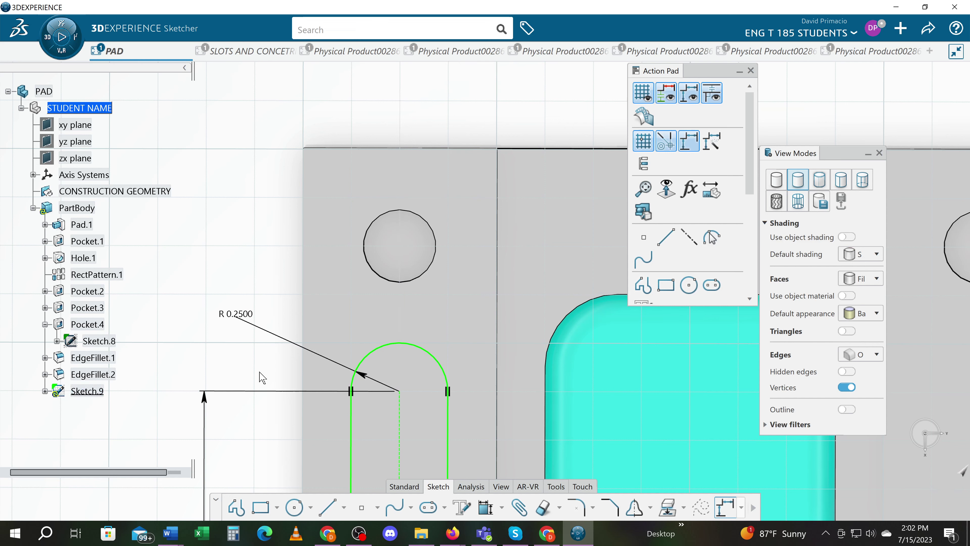
{"action": "mouse_move", "coordinate": [264, 372]}
{"action": "middle_mouse_down"}
{"action": "mouse_move", "coordinate": [275, 403]}
{"action": "mouse_move", "coordinate": [338, 325]}
{"action": "mouse_move", "coordinate": [360, 241]}
{"action": "mouse_move", "coordinate": [358, 303]}
{"action": "middle_mouse_up"}
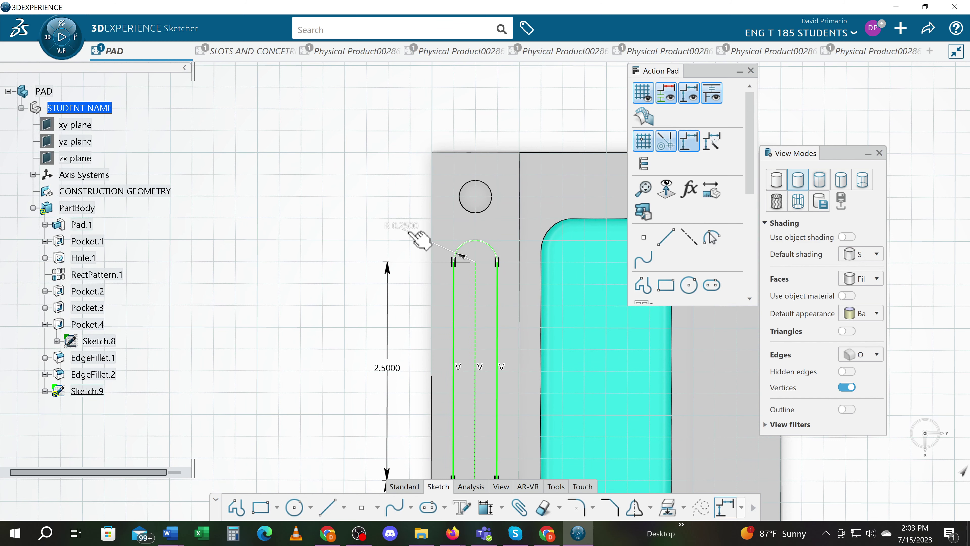
{"action": "middle_click_drag", "start_coordinate": [382, 392], "coordinate": [300, 286]}
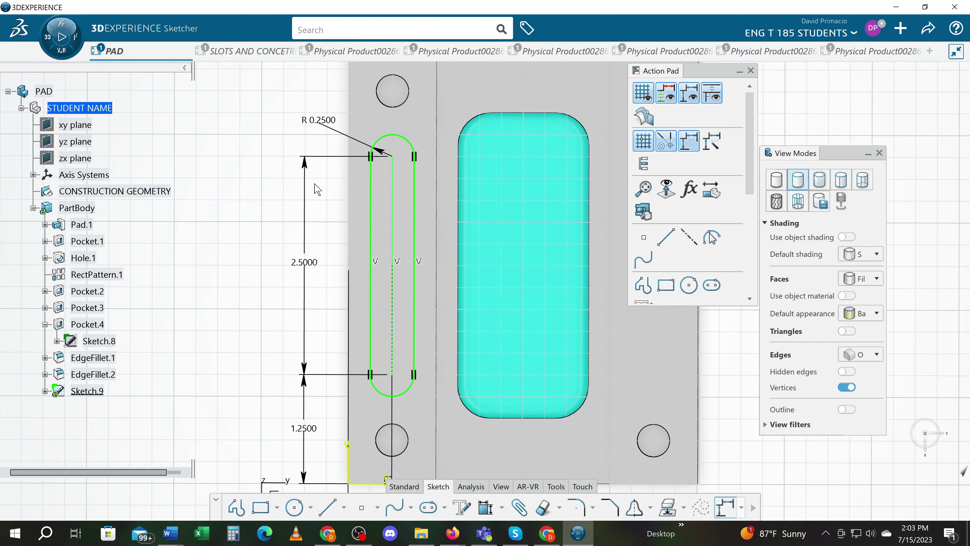
{"action": "mouse_move", "coordinate": [320, 392]}
{"action": "middle_mouse_down"}
{"action": "mouse_move", "coordinate": [346, 373]}
{"action": "mouse_move", "coordinate": [348, 259]}
{"action": "middle_mouse_up"}
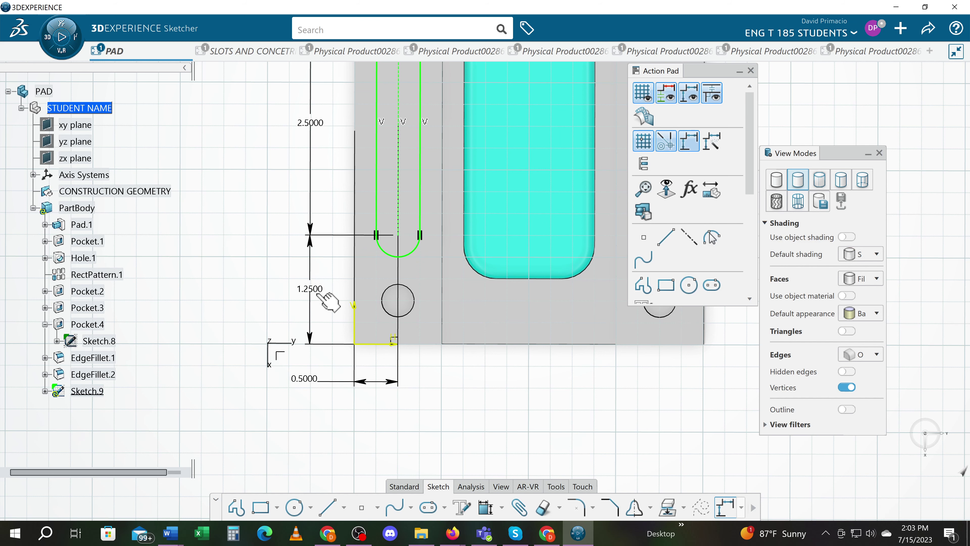
{"action": "mouse_move", "coordinate": [461, 421]}
{"action": "middle_mouse_down"}
{"action": "mouse_move", "coordinate": [379, 446]}
{"action": "mouse_move", "coordinate": [476, 422]}
{"action": "mouse_move", "coordinate": [456, 423]}
{"action": "middle_mouse_up"}
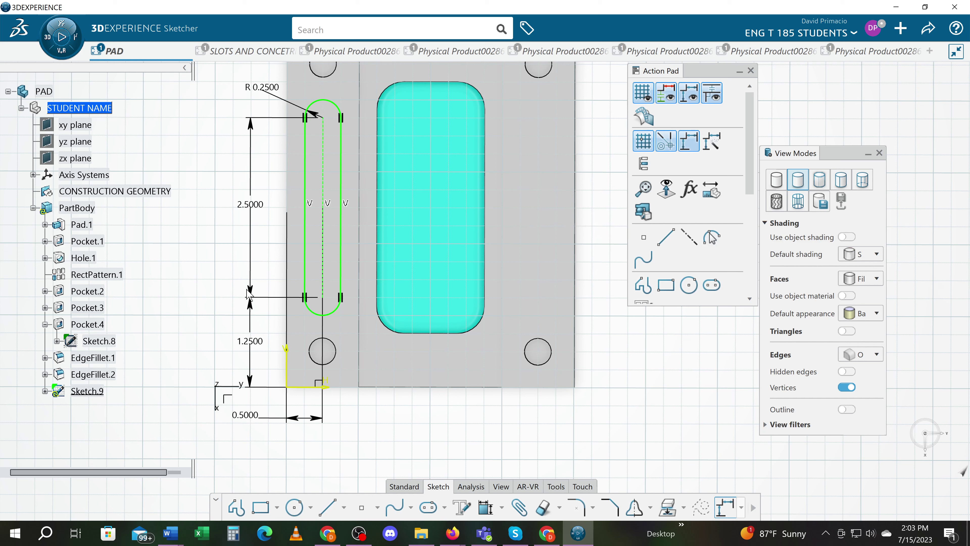
{"action": "right_click", "coordinate": [306, 192]}
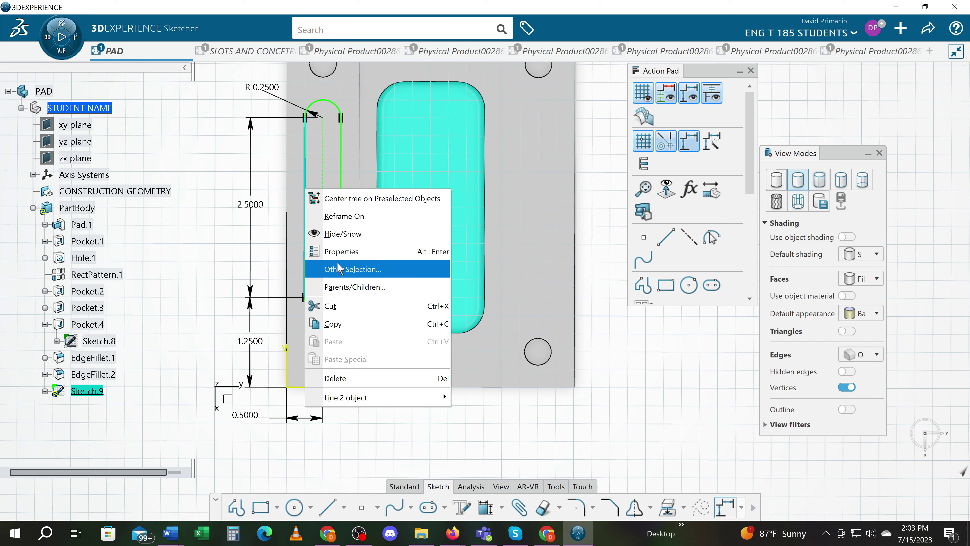
{"action": "left_click", "coordinate": [341, 251]}
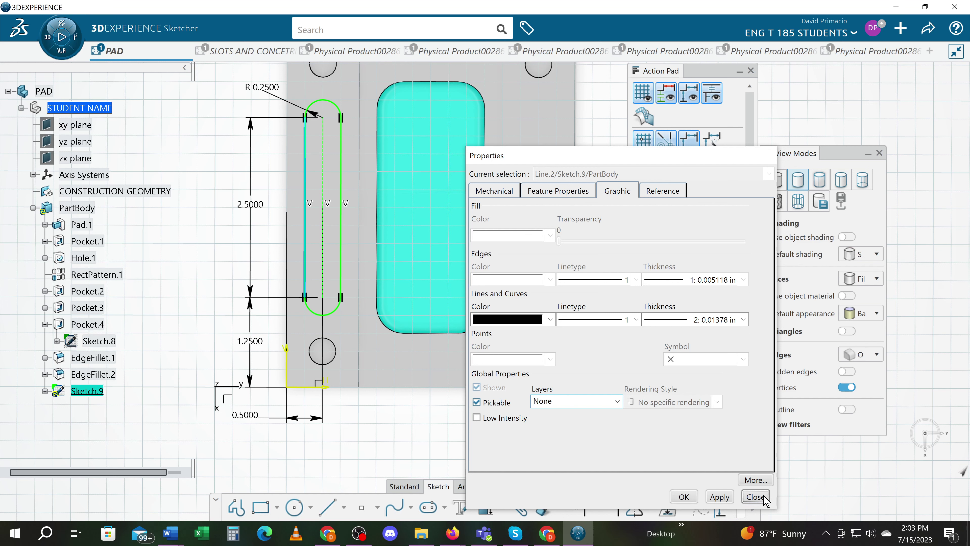
{"action": "left_click", "coordinate": [756, 496]}
{"action": "right_click", "coordinate": [304, 260]}
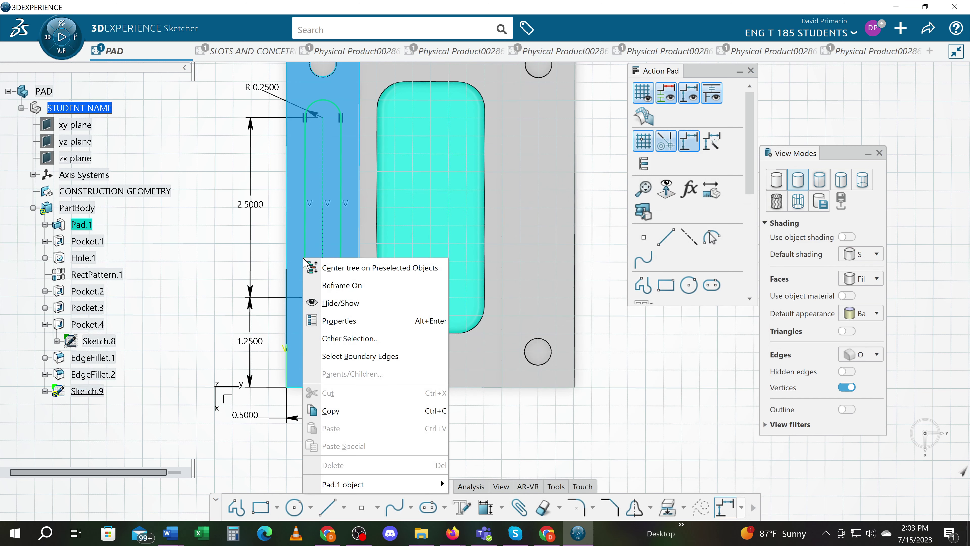
{"action": "left_click", "coordinate": [165, 307]}
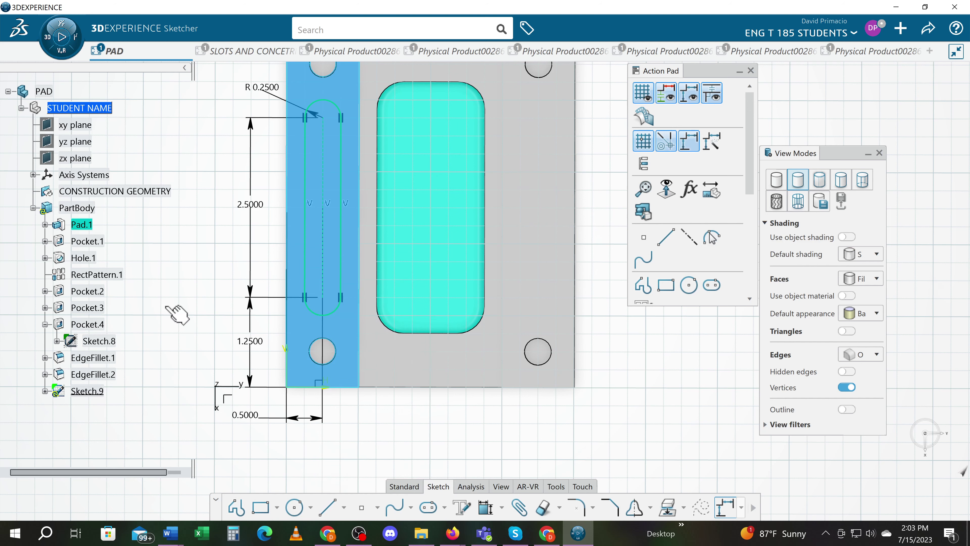
{"action": "left_click", "coordinate": [200, 223]}
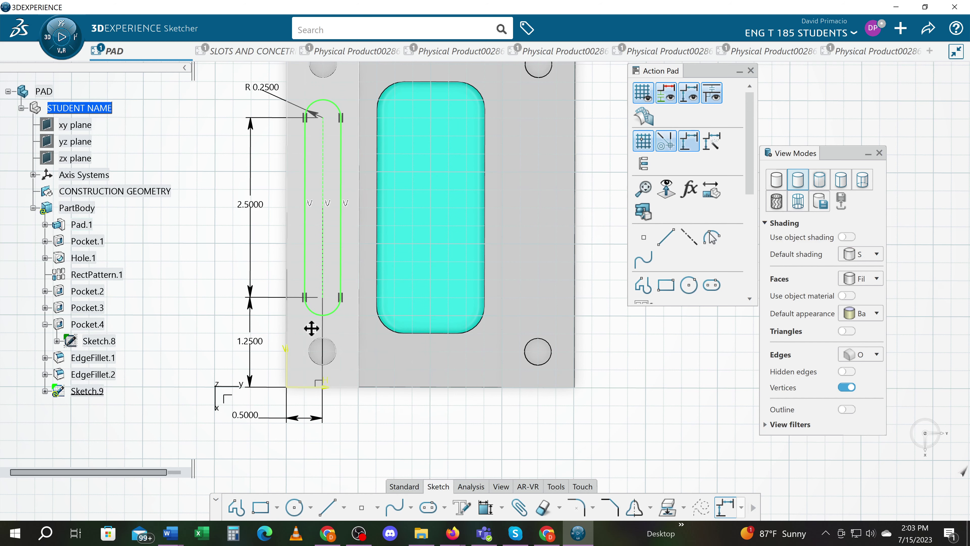
- Select the slot's entire outline by running Auto Search on its left vertical line
{"action": "scroll", "coordinate": [319, 321], "scroll_direction": "up", "scroll_amount": 5}
{"action": "middle_click_drag", "start_coordinate": [313, 316], "coordinate": [505, 325]}
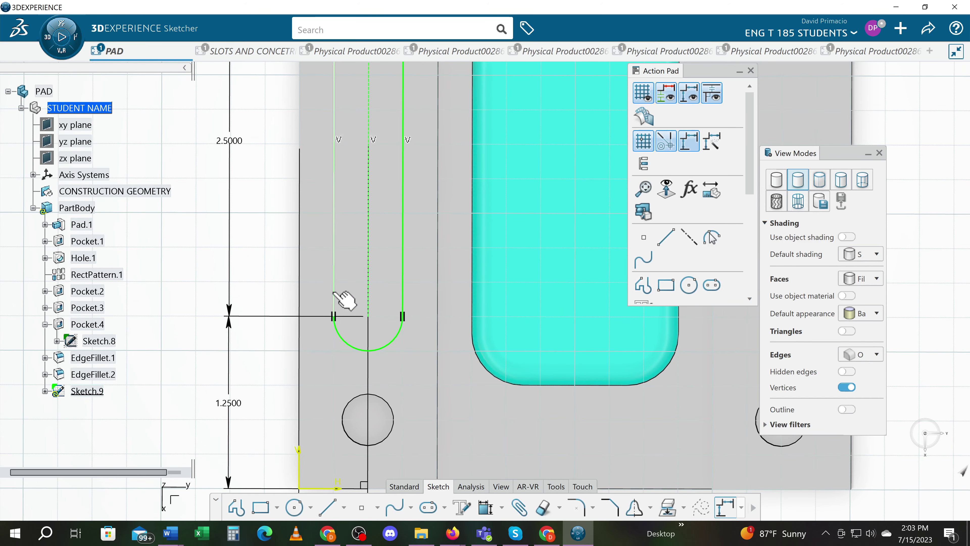
{"action": "right_click", "coordinate": [334, 292]}
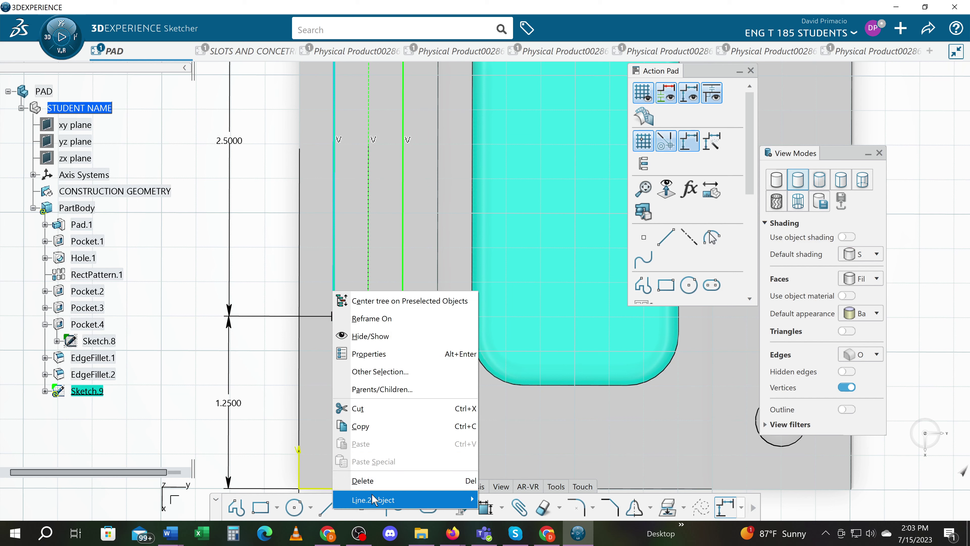
{"action": "mouse_move", "coordinate": [372, 499]}
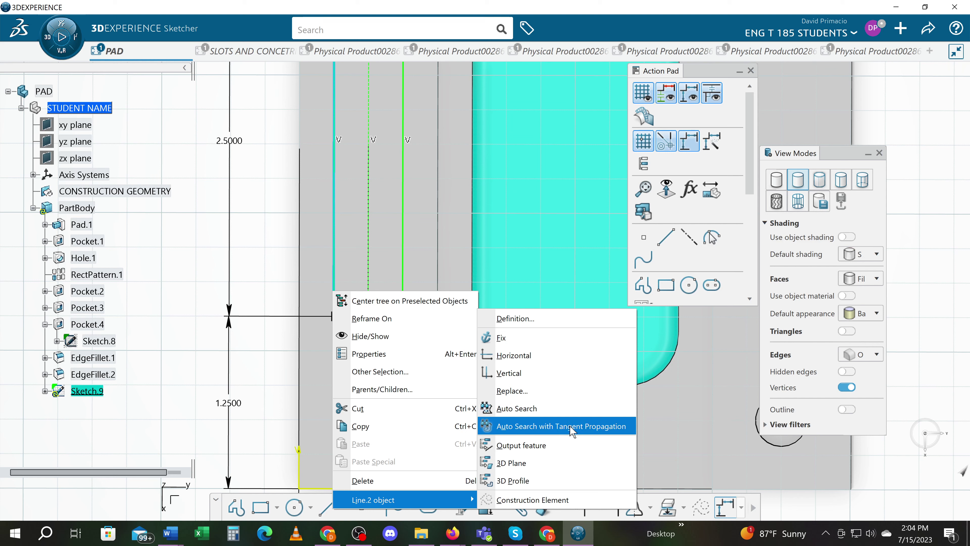
{"action": "left_click", "coordinate": [556, 413]}
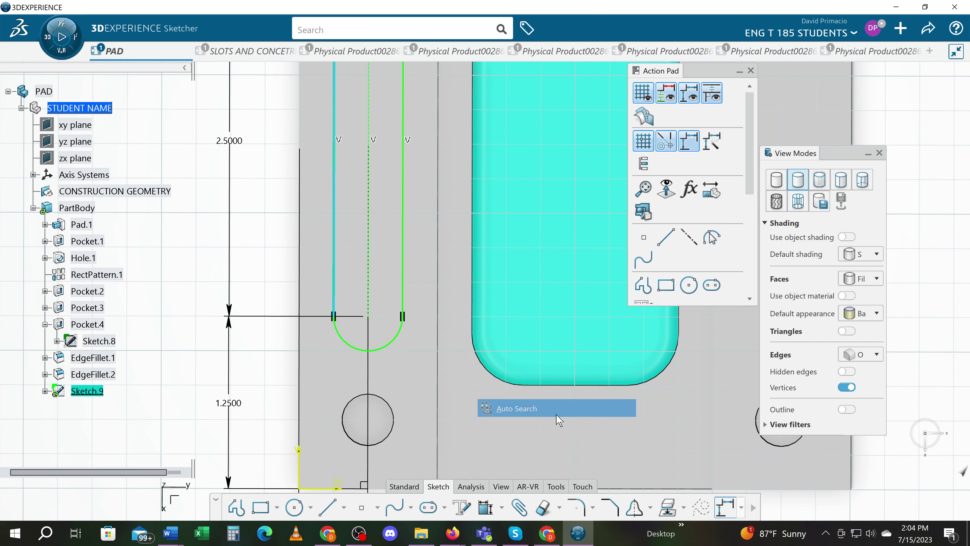
{"action": "middle_click_drag", "start_coordinate": [257, 377], "coordinate": [265, 420], "text": "ctrl"}
{"action": "middle_click_drag", "start_coordinate": [443, 419], "coordinate": [412, 433]}
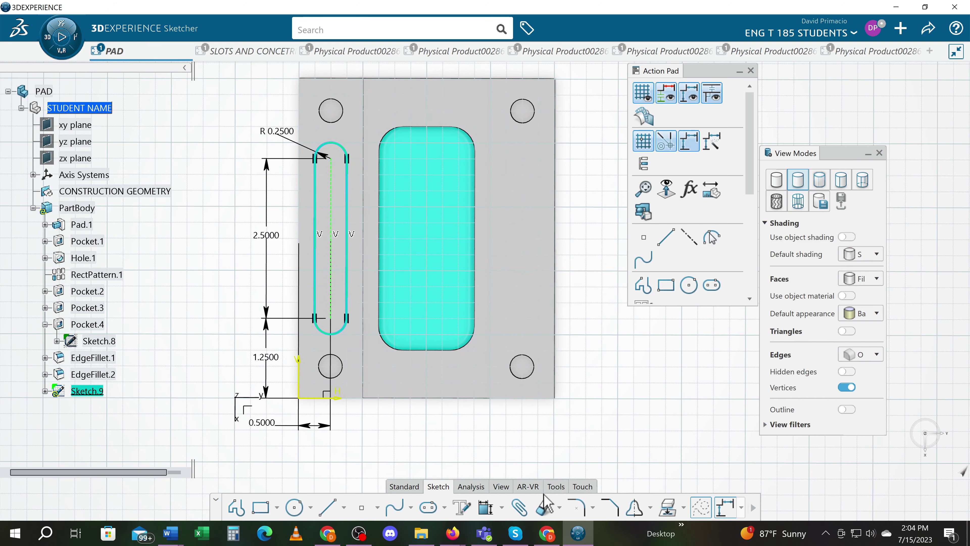
- Try to translate one duplicate of the slot 3 in horizontally from its lower arc center without keeping constraints, and undo it
{"action": "left_click", "coordinate": [650, 508]}
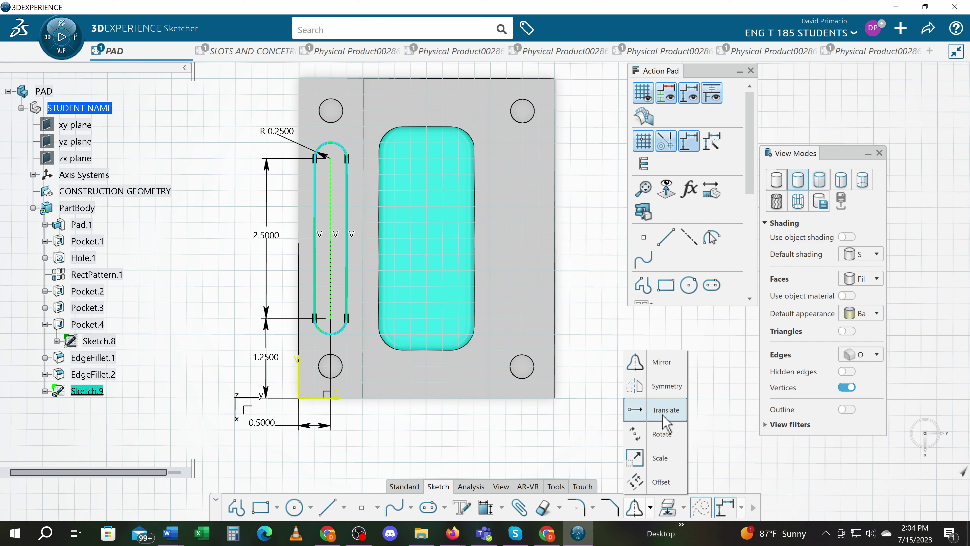
{"action": "left_click", "coordinate": [664, 410]}
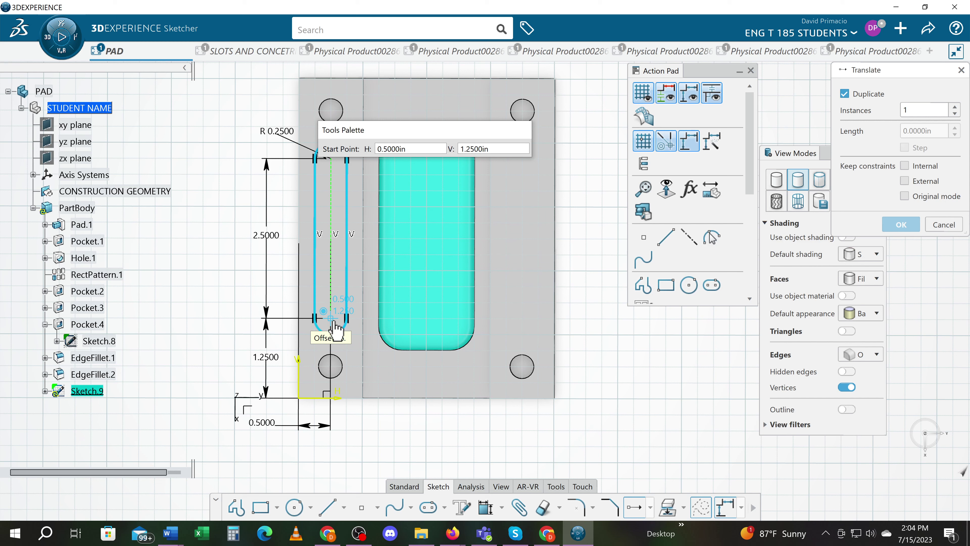
{"action": "left_click", "coordinate": [331, 319]}
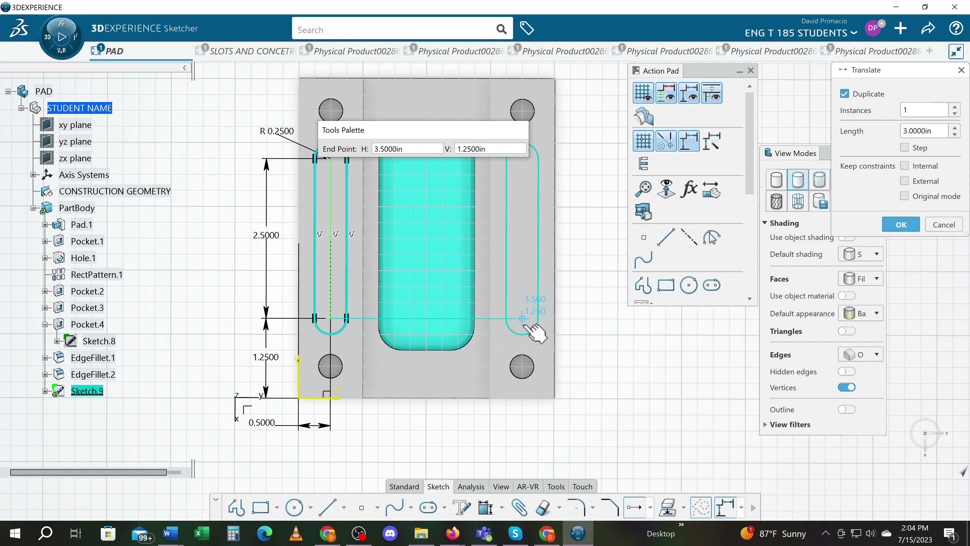
{"action": "left_click", "coordinate": [524, 322]}
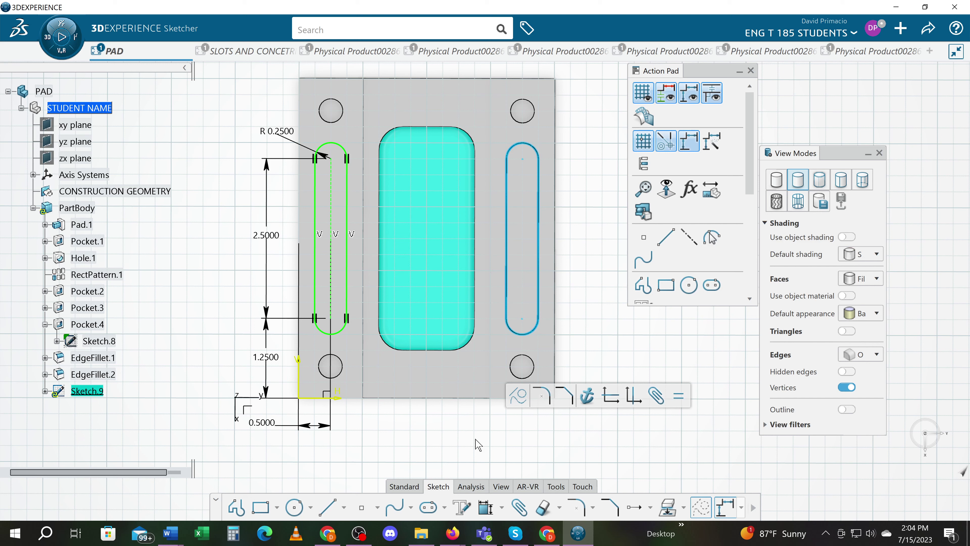
{"action": "key", "text": "ctrl+z"}
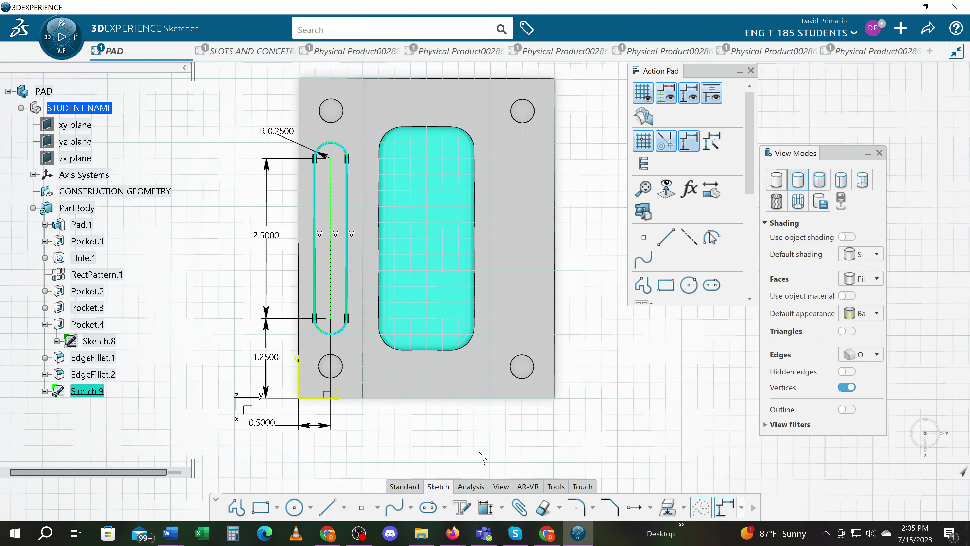
- Restart Translate on the selected slot outline, close the Action Pad and View Modes windows, and place the Translate dialog clear beside the part
{"action": "left_click", "coordinate": [634, 507]}
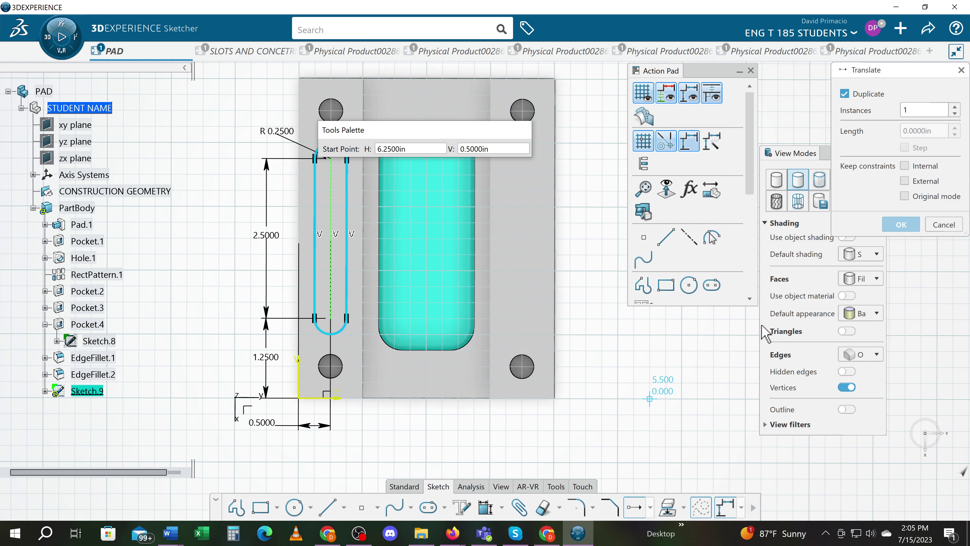
{"action": "left_click_drag", "start_coordinate": [915, 74], "coordinate": [650, 294]}
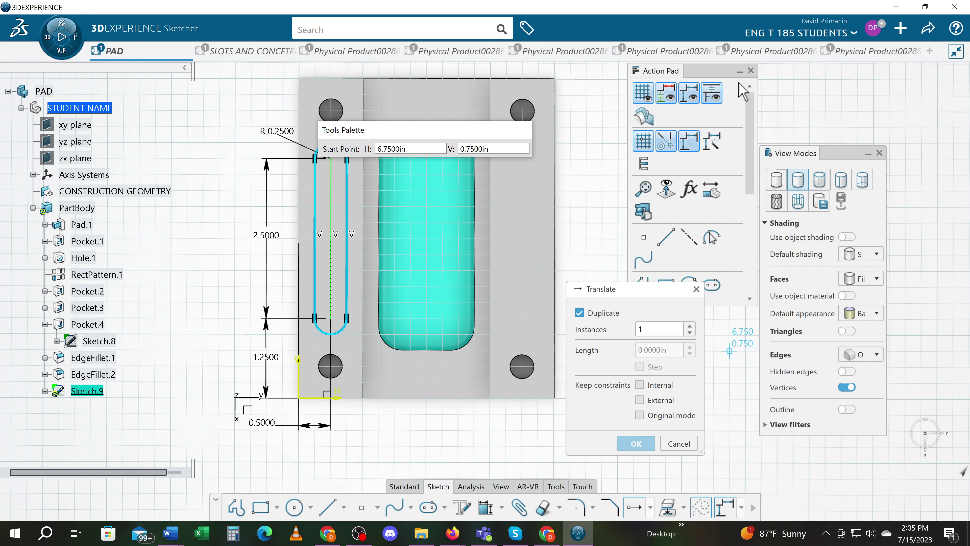
{"action": "left_click", "coordinate": [751, 70]}
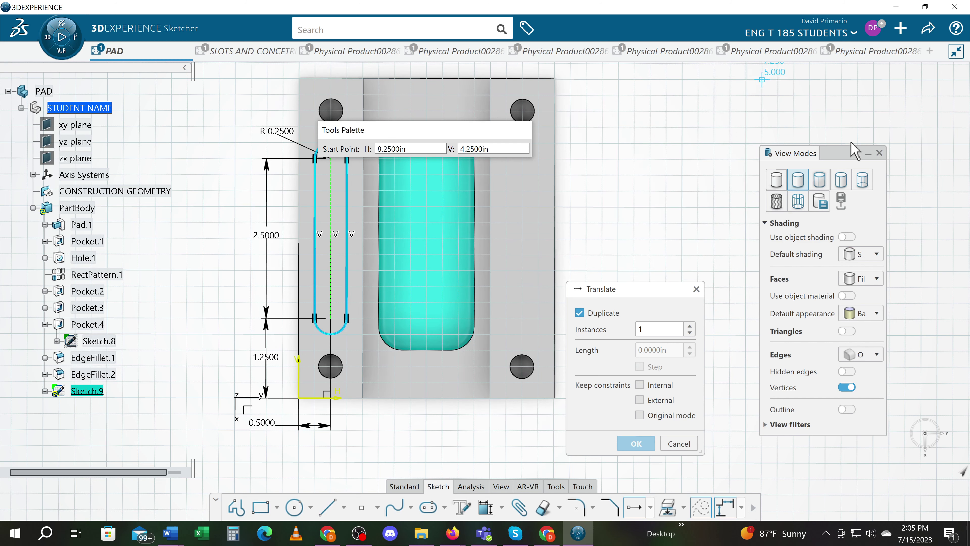
{"action": "left_click", "coordinate": [879, 152]}
{"action": "left_click_drag", "start_coordinate": [657, 291], "coordinate": [721, 141]}
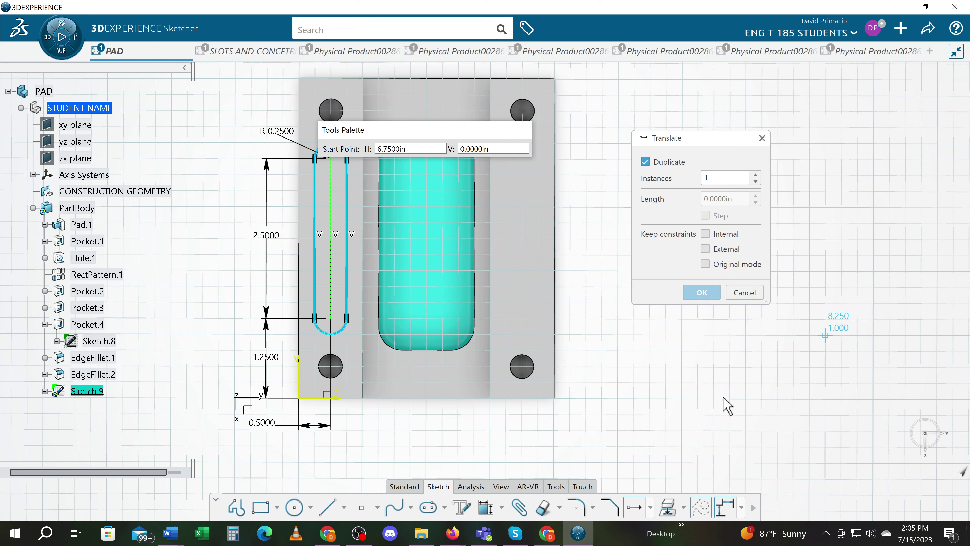
- Set the translation to keep internal constraints, external constraints and the original mode
{"action": "left_click", "coordinate": [705, 233]}
{"action": "left_click", "coordinate": [705, 249]}
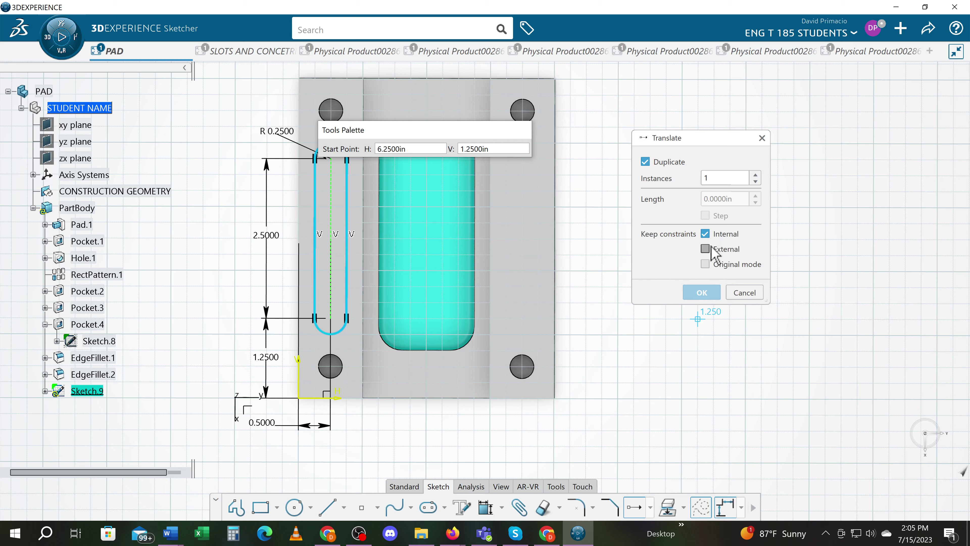
{"action": "left_click", "coordinate": [705, 264]}
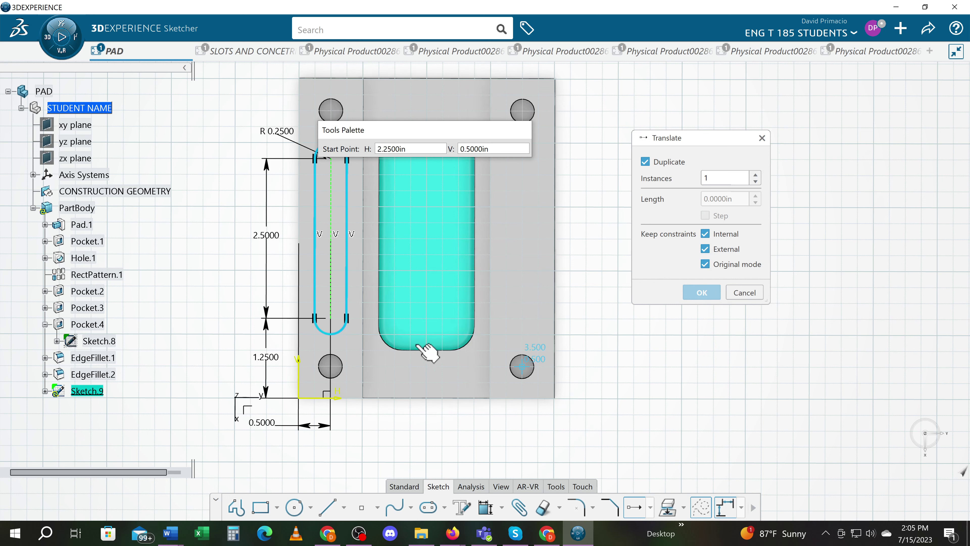
- Try placing the slot's duplicate 3 in across from its lower arc center, and delete the copied outline with its constraints
{"action": "left_click", "coordinate": [336, 324]}
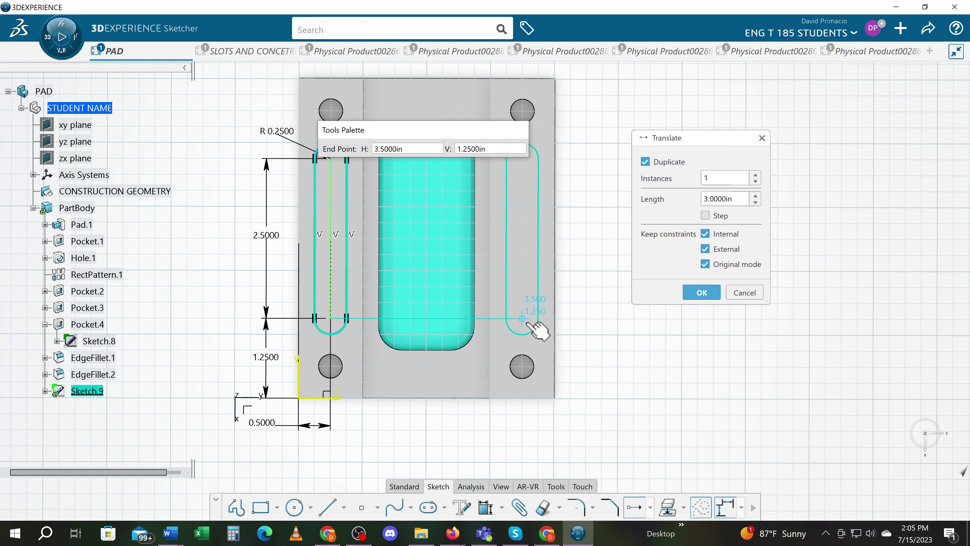
{"action": "left_click", "coordinate": [528, 322]}
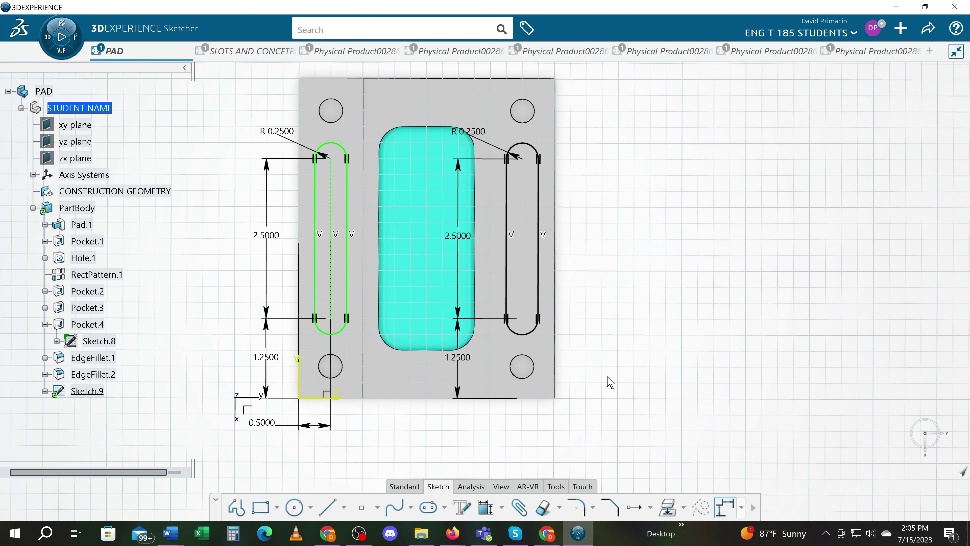
{"action": "middle_click_drag", "start_coordinate": [616, 375], "coordinate": [631, 401]}
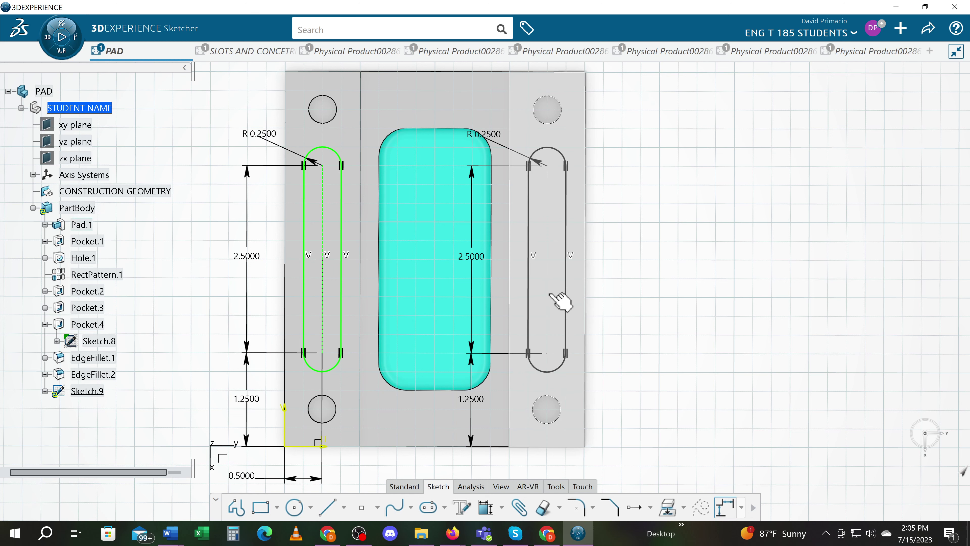
{"action": "left_click", "coordinate": [451, 387]}
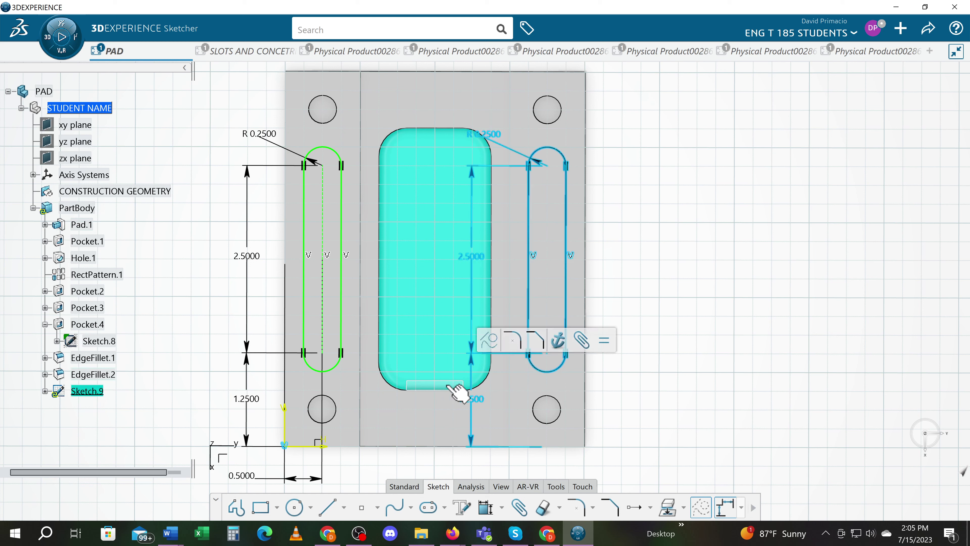
{"action": "key", "text": "Delete"}
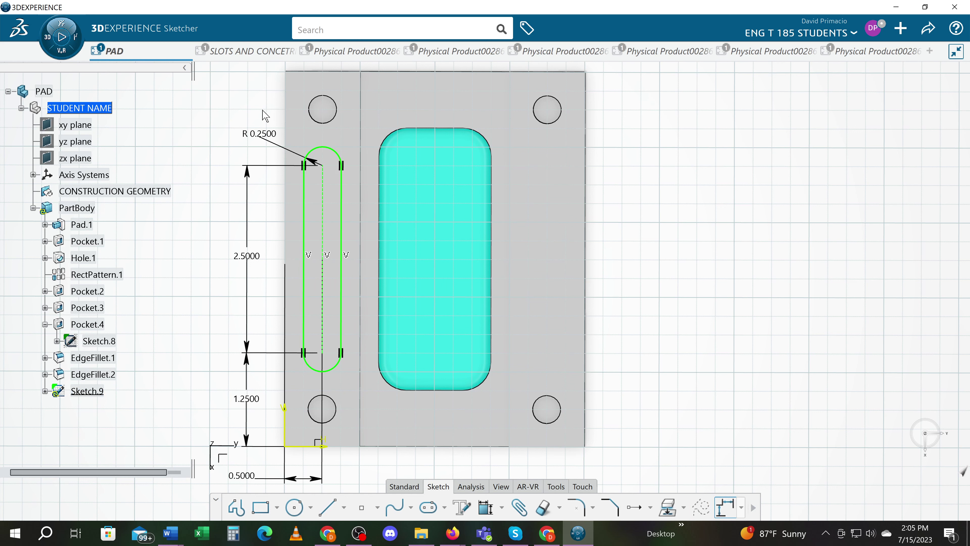
- Select the slot together with its centerline and translate one duplicate from the lower arc center to H 3.5 in, V 1.25 in, keeping constraints
{"action": "left_click_drag", "start_coordinate": [262, 109], "coordinate": [369, 393]}
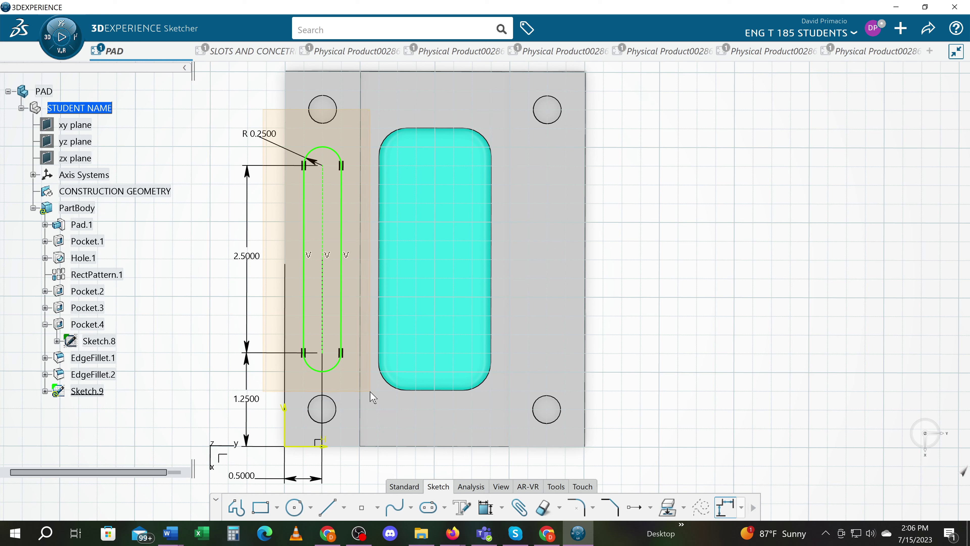
{"action": "left_click", "coordinate": [372, 396]}
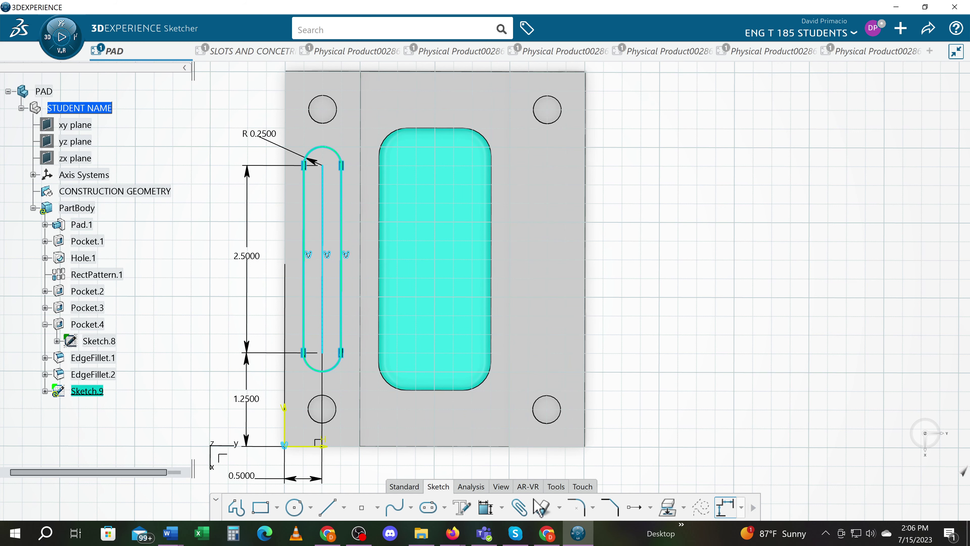
{"action": "left_click", "coordinate": [634, 507]}
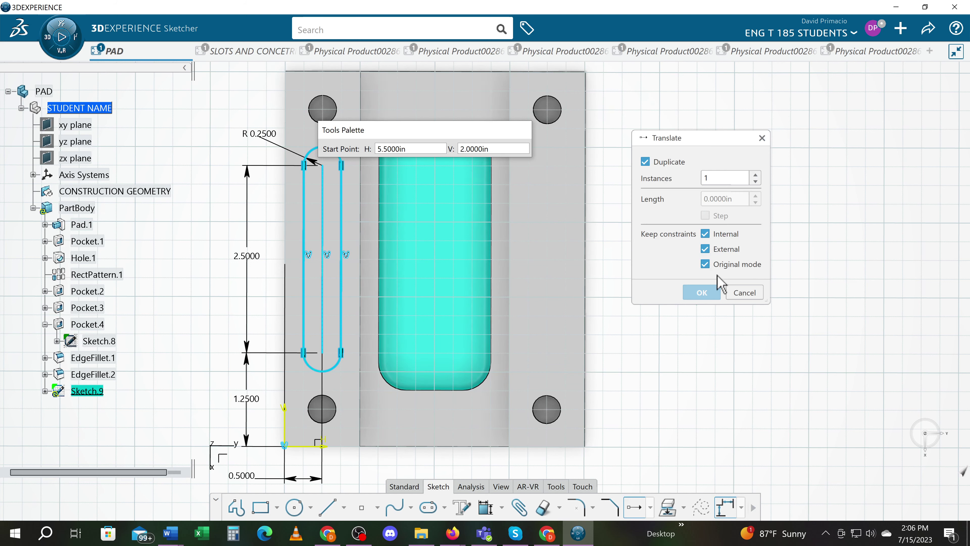
{"action": "left_click", "coordinate": [323, 353]}
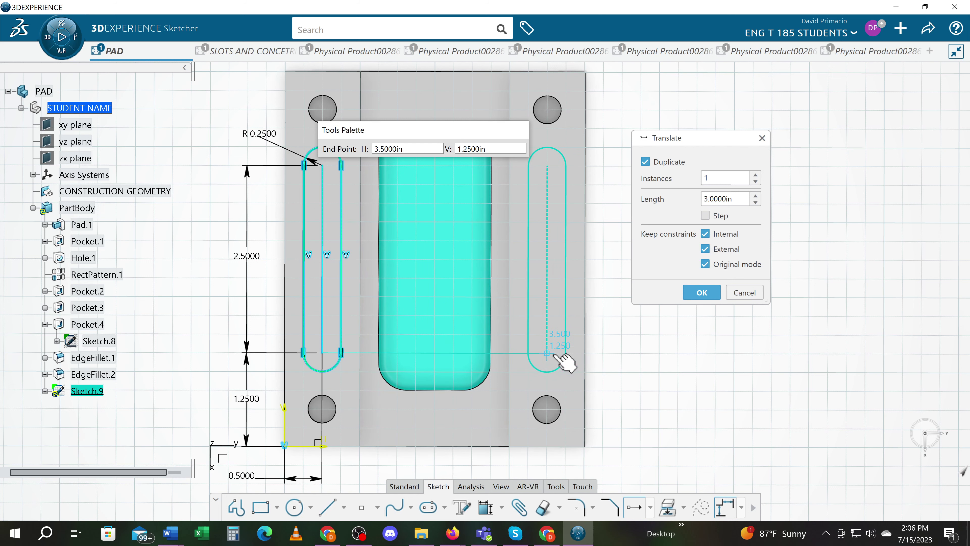
{"action": "left_click", "coordinate": [551, 355]}
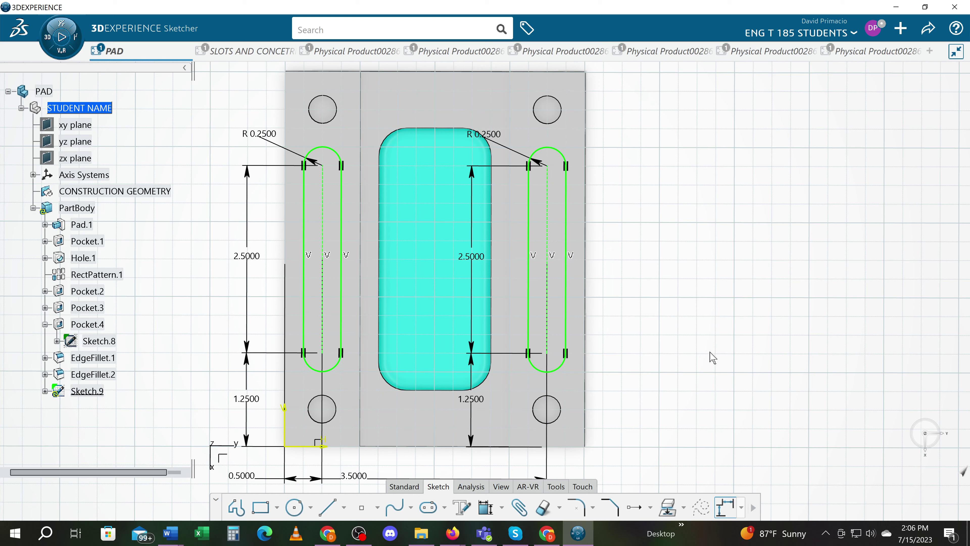
- Exit the sketch, start a Pocket from the two-slot profile, and expand the new feature in the tree
{"action": "mouse_move", "coordinate": [709, 361]}
{"action": "middle_mouse_down"}
{"action": "mouse_move", "coordinate": [732, 325]}
{"action": "mouse_move", "coordinate": [692, 351]}
{"action": "mouse_move", "coordinate": [708, 370]}
{"action": "mouse_move", "coordinate": [700, 358]}
{"action": "middle_mouse_up"}
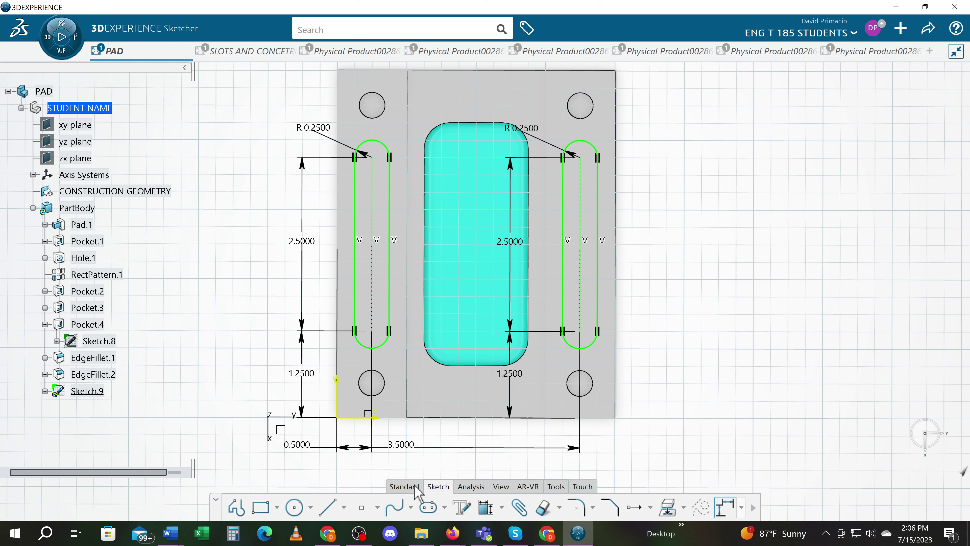
{"action": "left_click", "coordinate": [404, 486]}
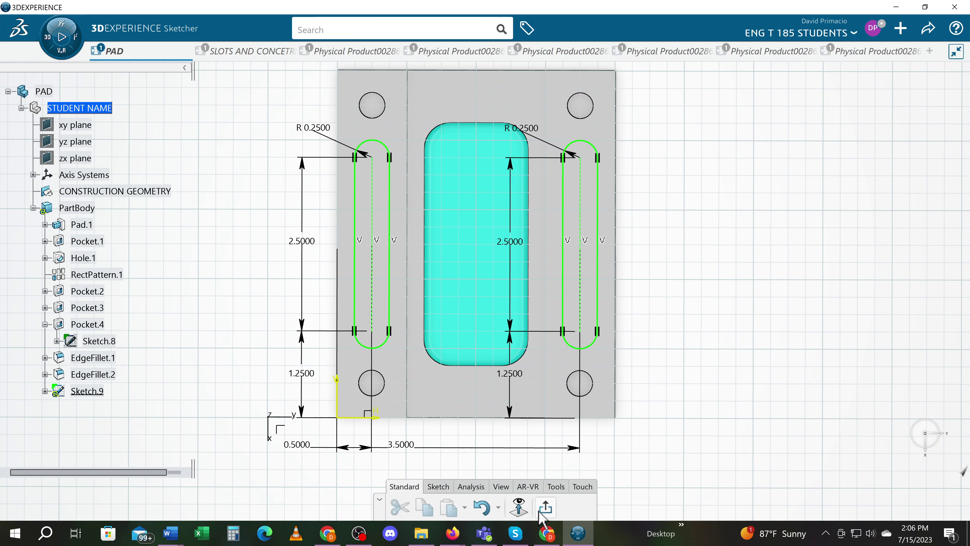
{"action": "left_click", "coordinate": [546, 507]}
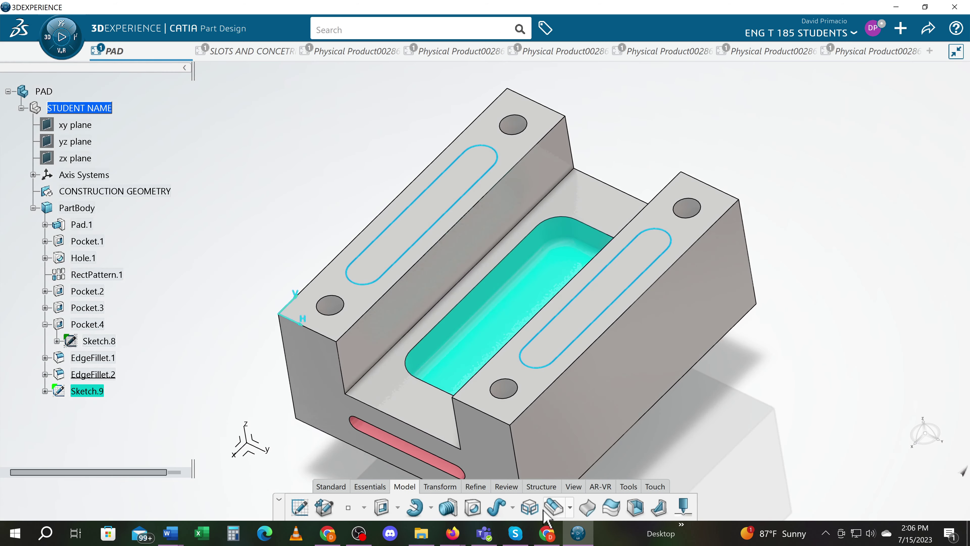
{"action": "middle_click_drag", "start_coordinate": [737, 413], "coordinate": [713, 393]}
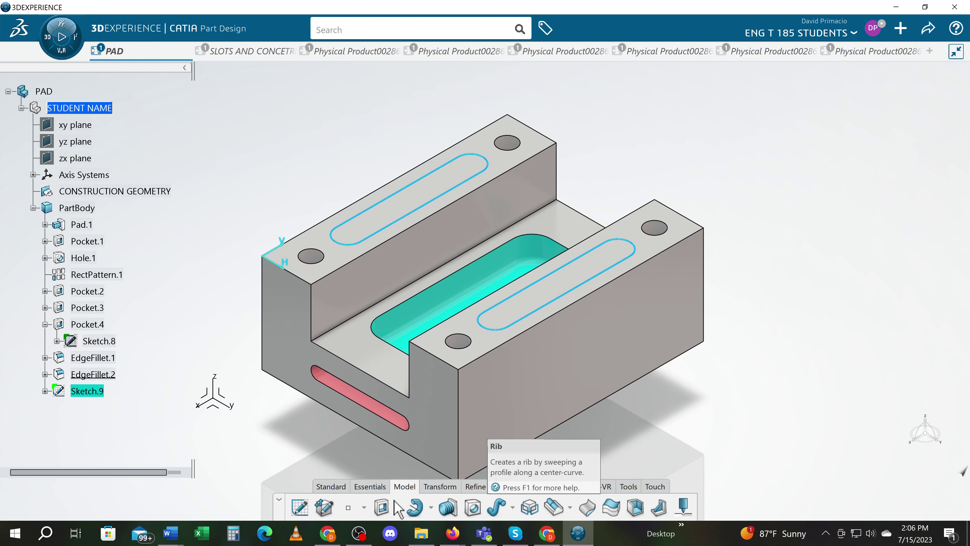
{"action": "left_click", "coordinate": [382, 508]}
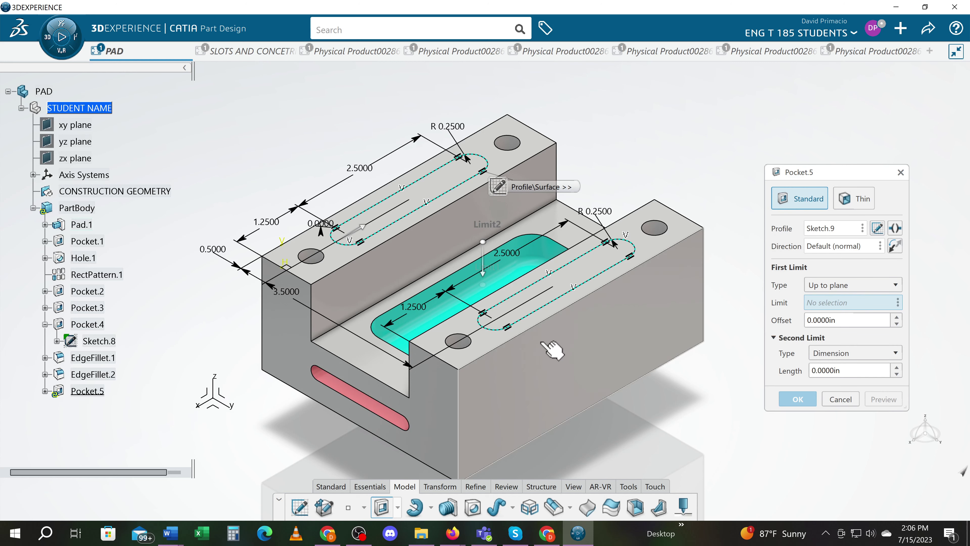
{"action": "left_click", "coordinate": [44, 391]}
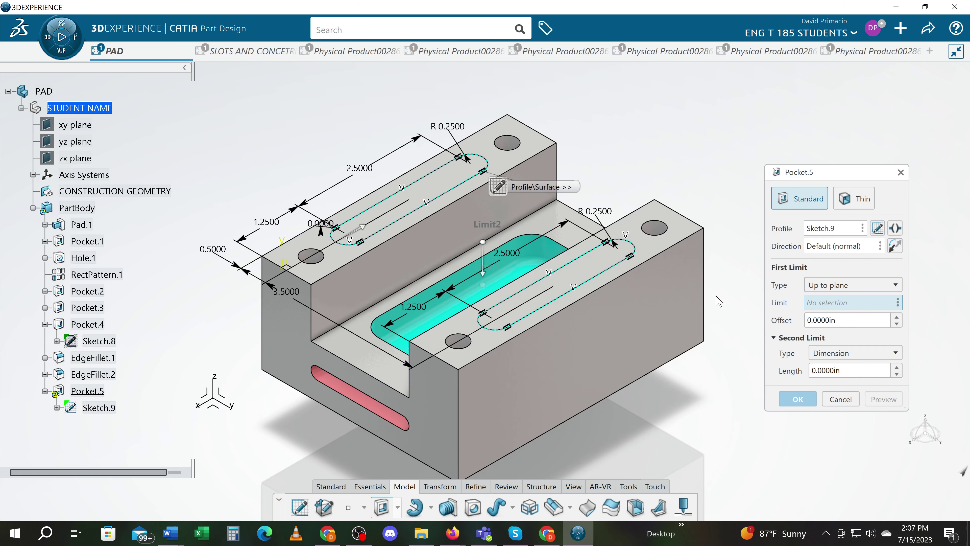
- Try entering 0.125 in as the slot pocket's offset from its Up to plane limit
{"action": "left_click", "coordinate": [842, 321]}
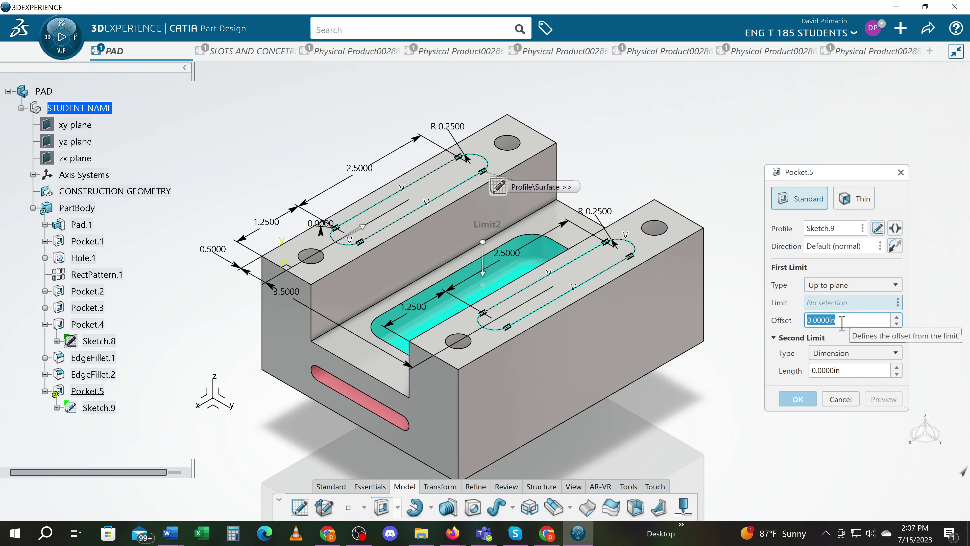
{"action": "type", "text": ".125"}
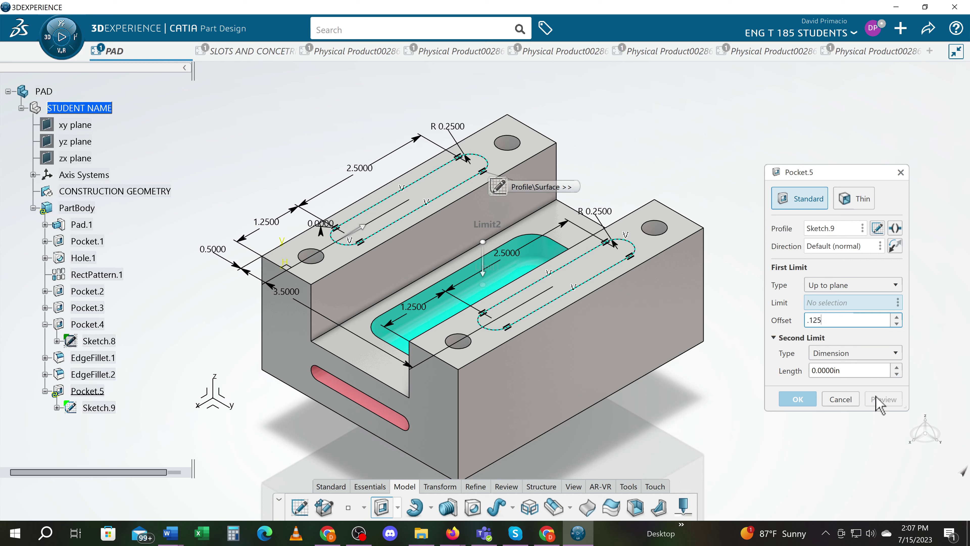
{"action": "key", "text": "Tab"}
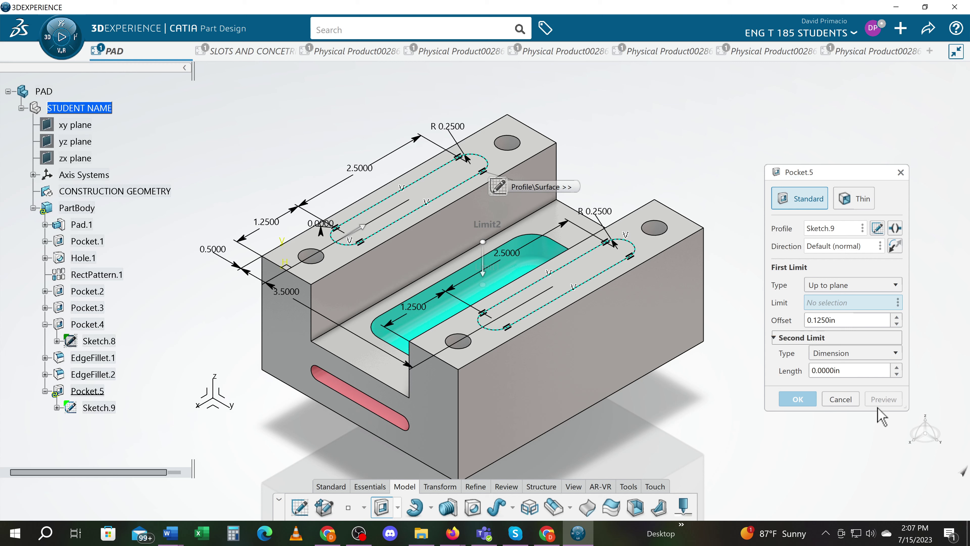
- Change the slot pocket's first limit to Dimension with a length of 0.125 in, preview it, and create the pocket
{"action": "left_click", "coordinate": [848, 286]}
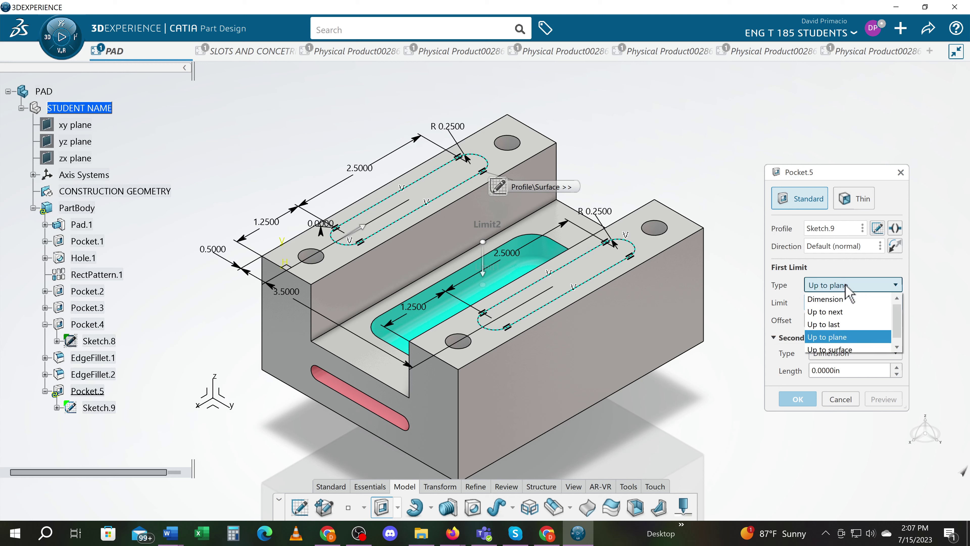
{"action": "left_click", "coordinate": [847, 300]}
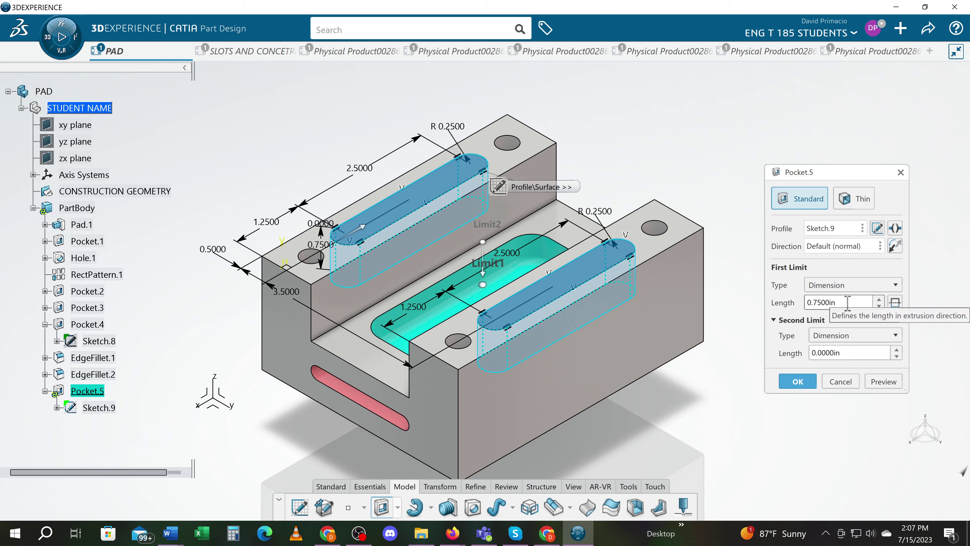
{"action": "double_click", "coordinate": [847, 303]}
{"action": "type", "text": "."}
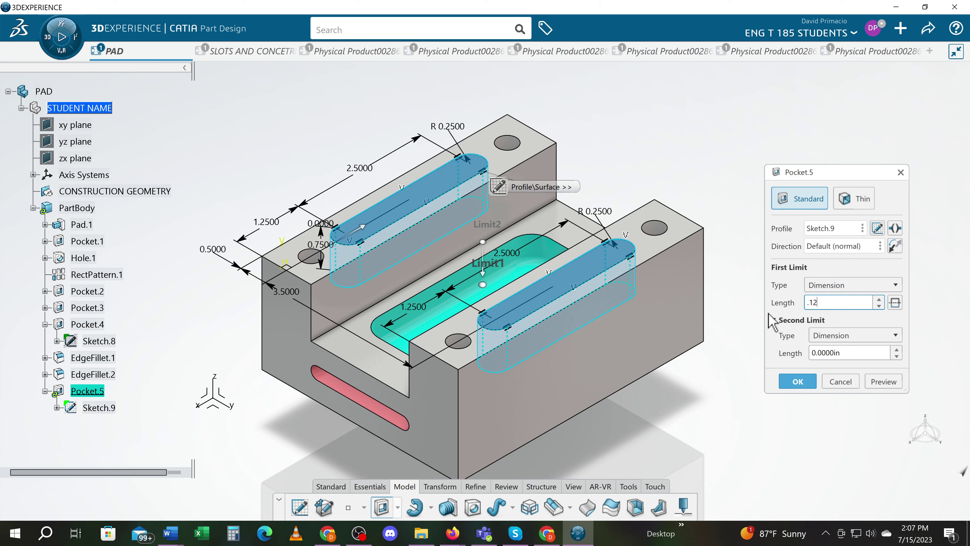
{"action": "type", "text": "12"}
{"action": "left_click", "coordinate": [883, 381]}
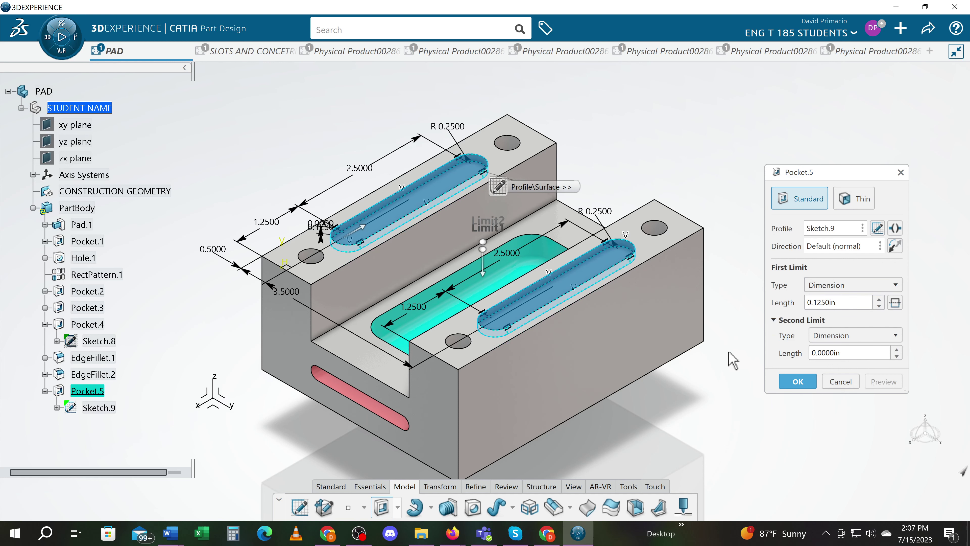
{"action": "mouse_move", "coordinate": [696, 387]}
{"action": "middle_mouse_down", "text": "ctrl"}
{"action": "mouse_move", "coordinate": [701, 396]}
{"action": "mouse_move", "coordinate": [704, 373]}
{"action": "middle_mouse_up", "text": "ctrl"}
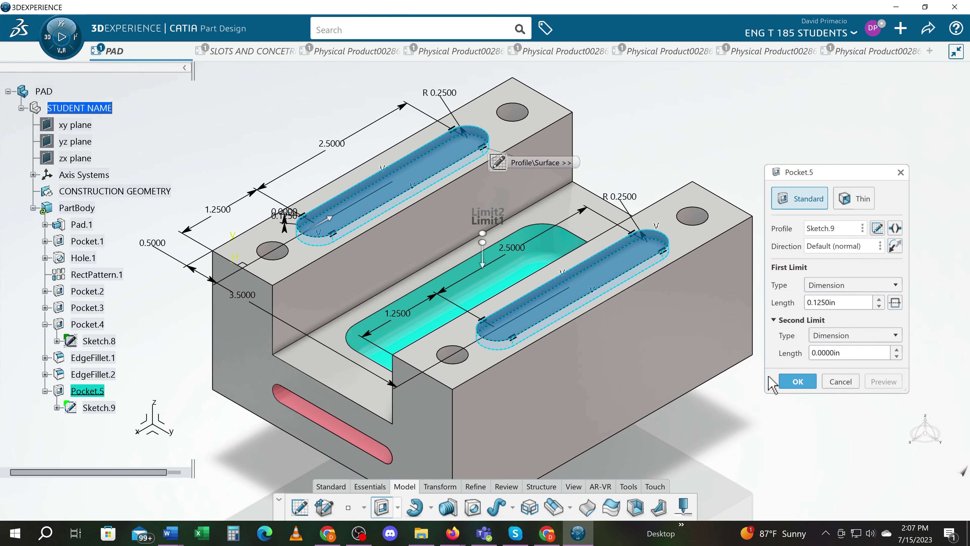
{"action": "left_click", "coordinate": [797, 381]}
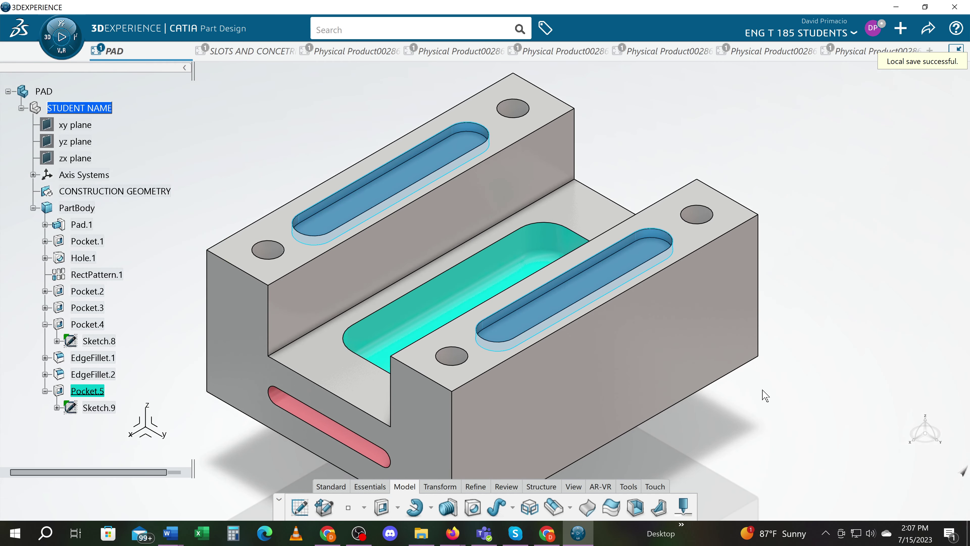
{"action": "left_click", "coordinate": [797, 387]}
- Set the fill color of the two-slot pocket to light red, matching the slot on the block's front face
{"action": "mouse_move", "coordinate": [718, 420]}
{"action": "middle_mouse_down"}
{"action": "mouse_move", "coordinate": [712, 392]}
{"action": "mouse_move", "coordinate": [715, 401]}
{"action": "middle_mouse_up"}
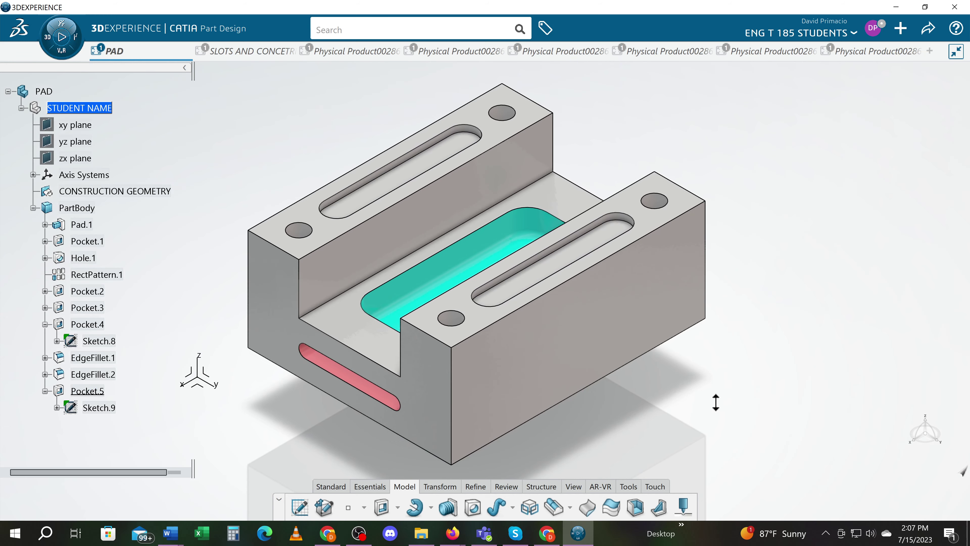
{"action": "right_click", "coordinate": [103, 392]}
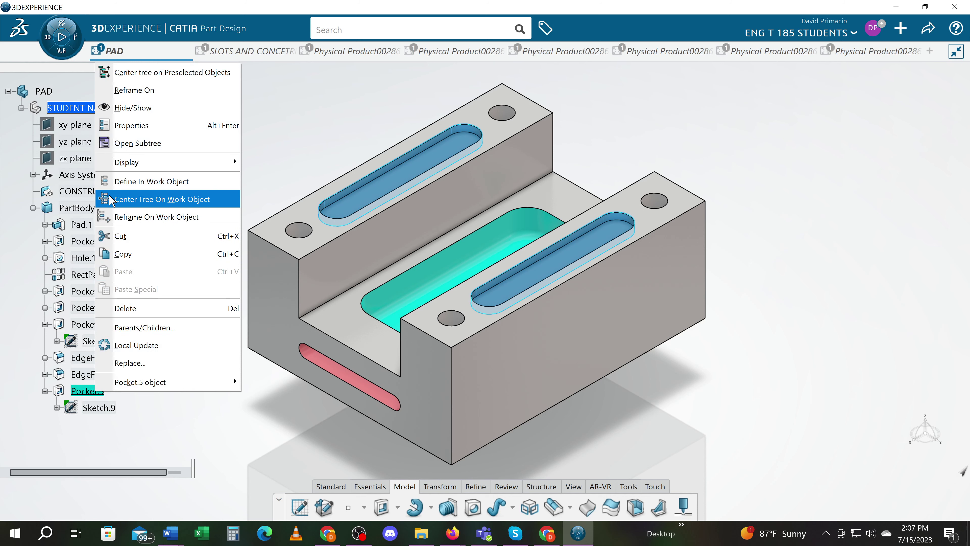
{"action": "left_click", "coordinate": [128, 127]}
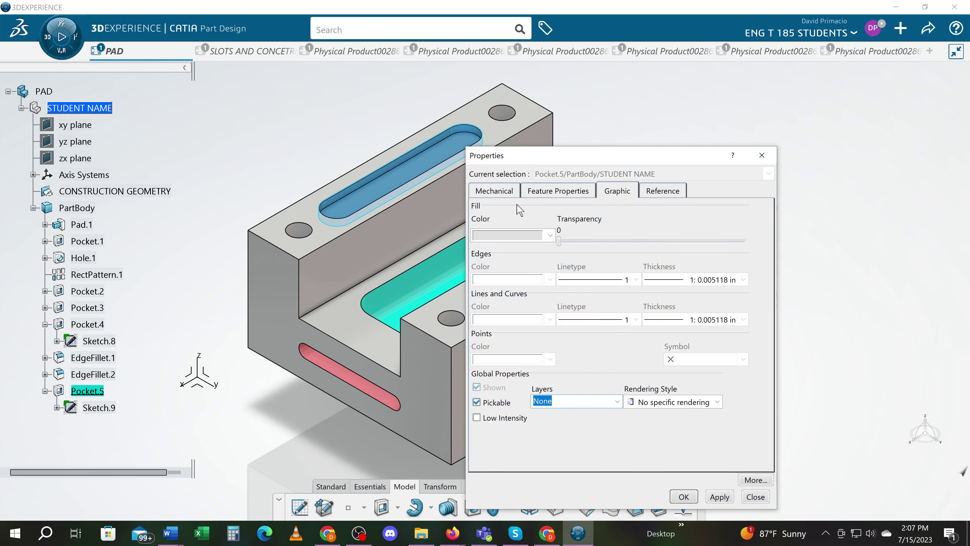
{"action": "left_click", "coordinate": [550, 235]}
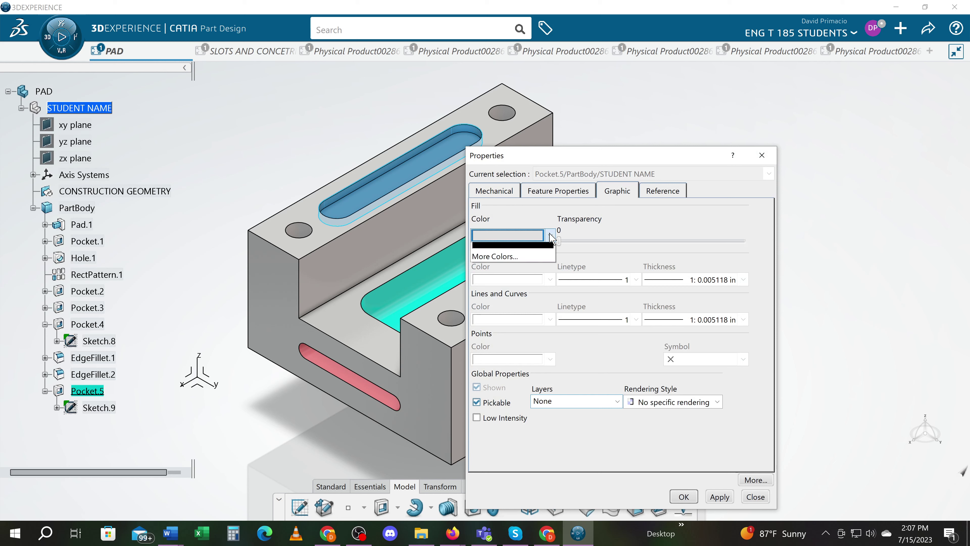
{"action": "left_click", "coordinate": [532, 316]}
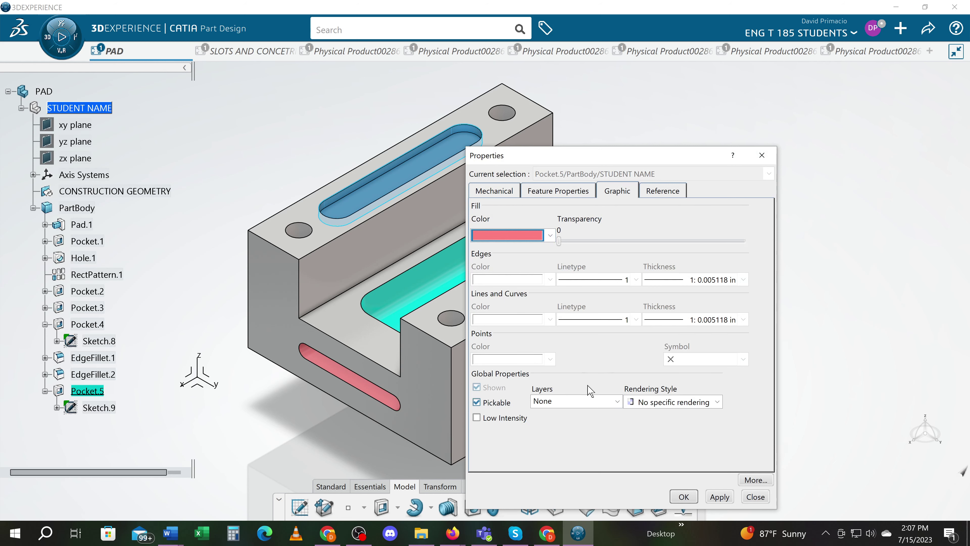
{"action": "left_click", "coordinate": [711, 497]}
{"action": "left_click", "coordinate": [683, 497]}
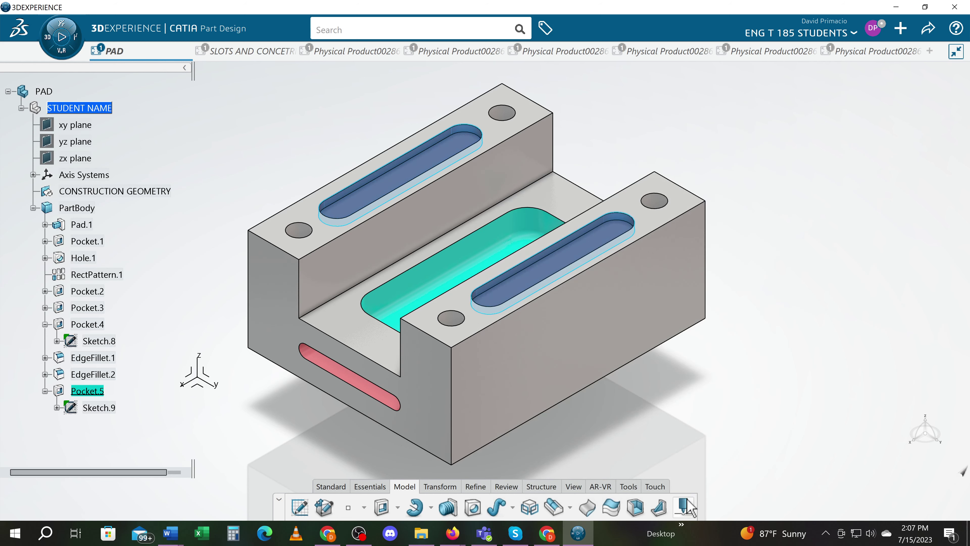
{"action": "left_click", "coordinate": [708, 443]}
{"action": "middle_click_drag", "start_coordinate": [678, 392], "coordinate": [665, 404]}
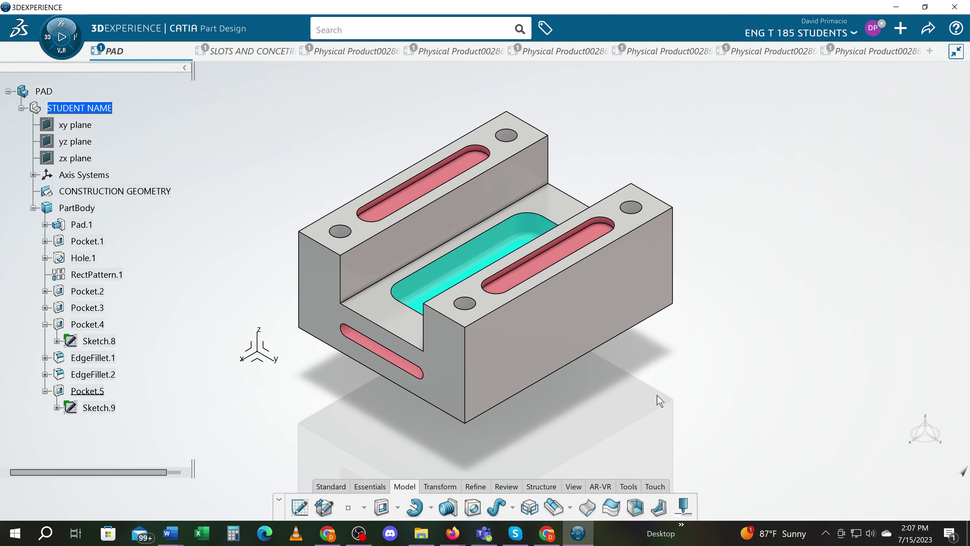
- Reopen the slot pocket's graphic properties, move the dialog clear of the part, and review the available fill colors
{"action": "right_click", "coordinate": [93, 392]}
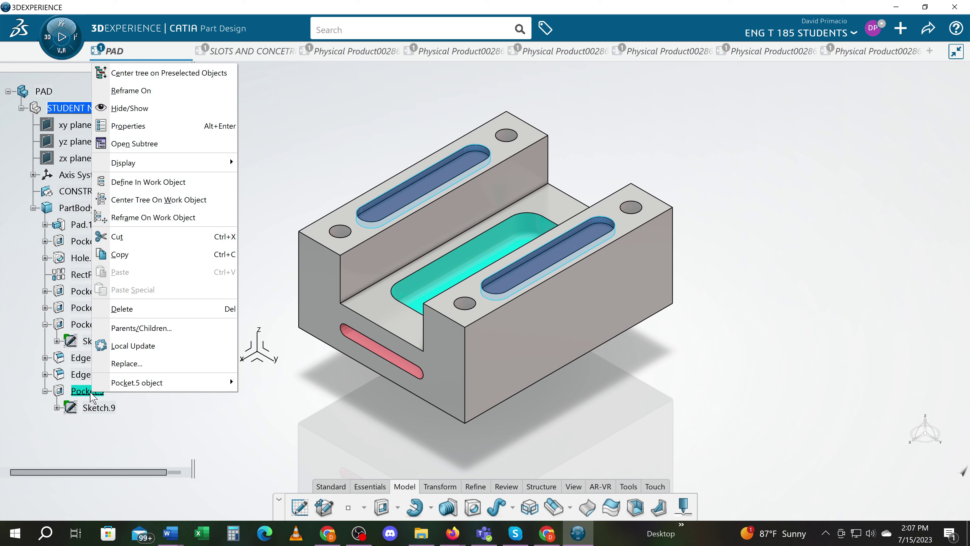
{"action": "left_click", "coordinate": [152, 126]}
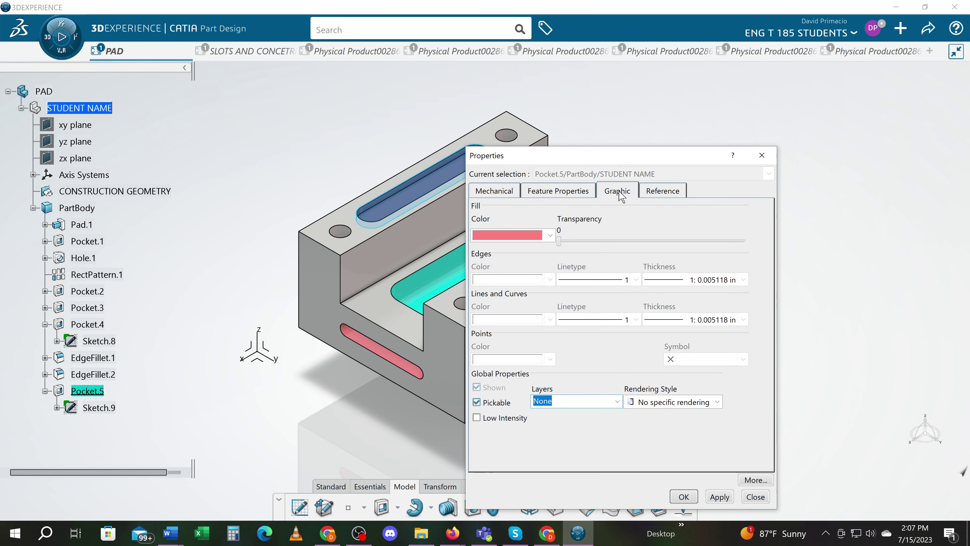
{"action": "left_click_drag", "start_coordinate": [670, 158], "coordinate": [868, 72]}
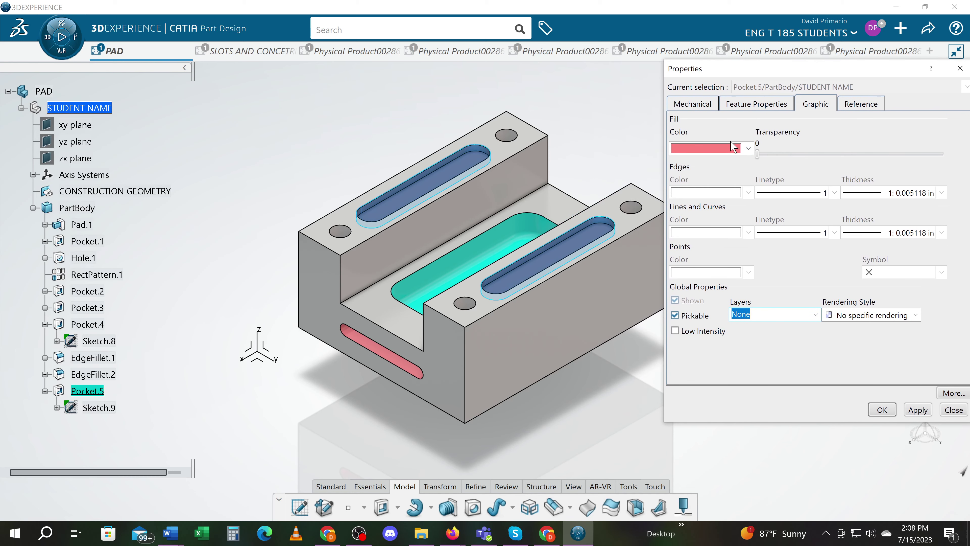
{"action": "left_click", "coordinate": [748, 149]}
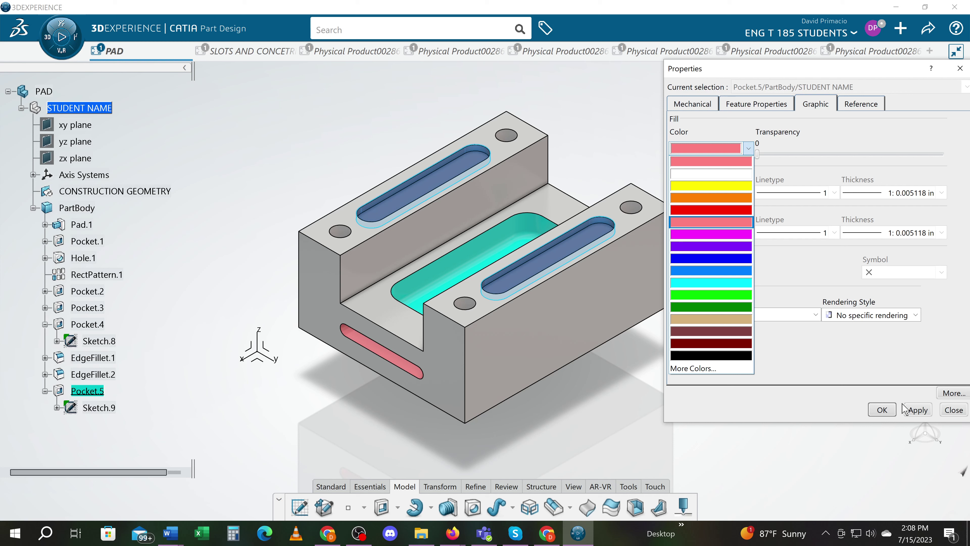
{"action": "left_click", "coordinate": [915, 410]}
{"action": "left_click", "coordinate": [892, 411]}
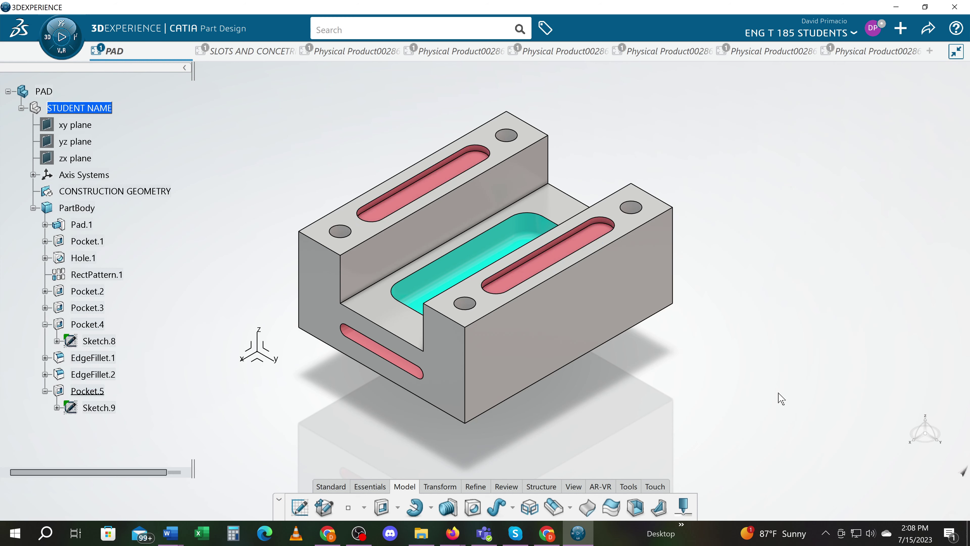
- Compare the part shaded without edges and with different edge displays, inspecting the central pocket's fillets, and restore shading without smooth edges
{"action": "middle_click_drag", "start_coordinate": [734, 393], "coordinate": [754, 387]}
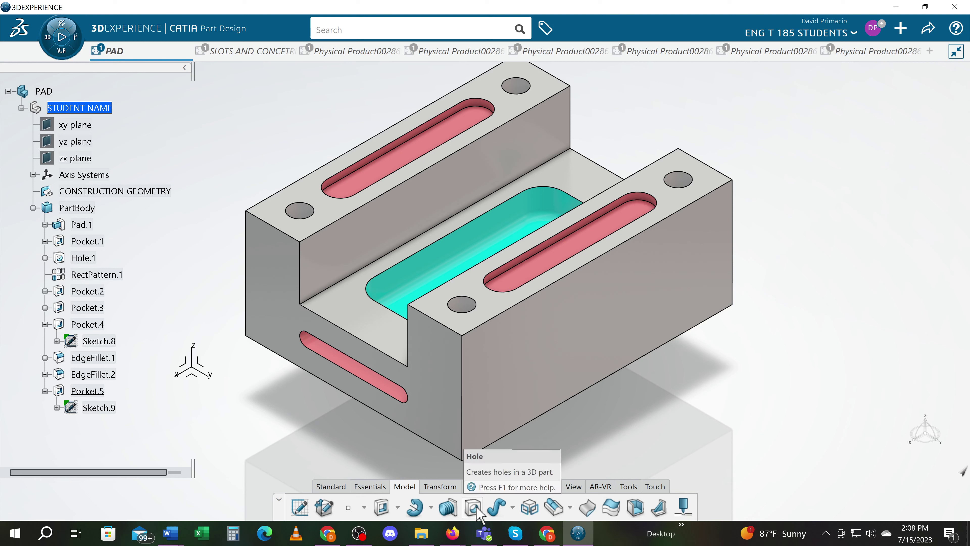
{"action": "left_click", "coordinate": [572, 487]}
{"action": "left_click", "coordinate": [540, 509]}
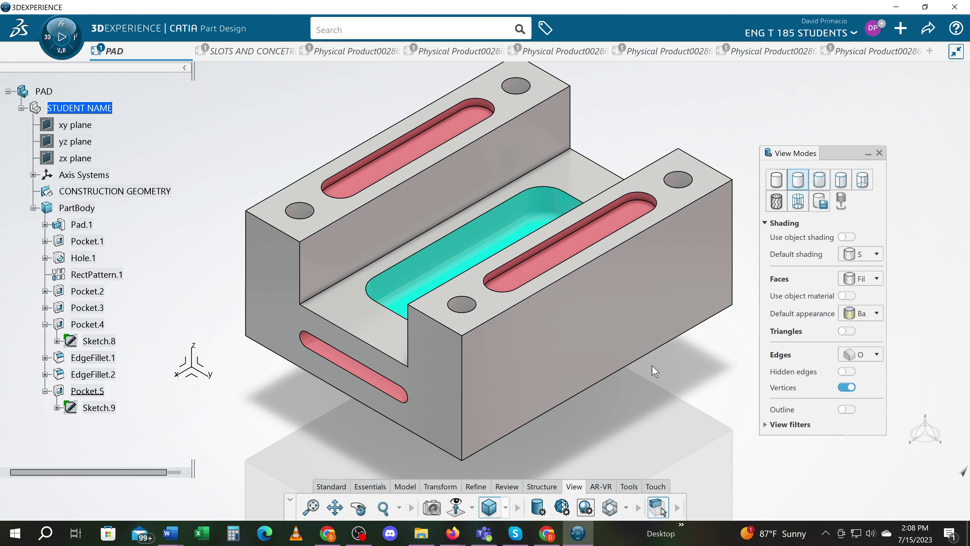
{"action": "left_click", "coordinate": [778, 183]}
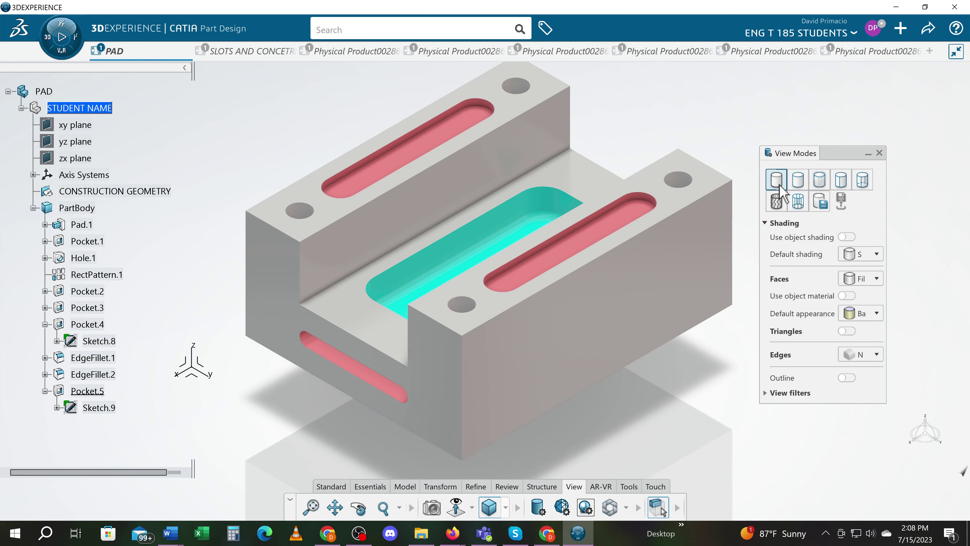
{"action": "left_click", "coordinate": [819, 183]}
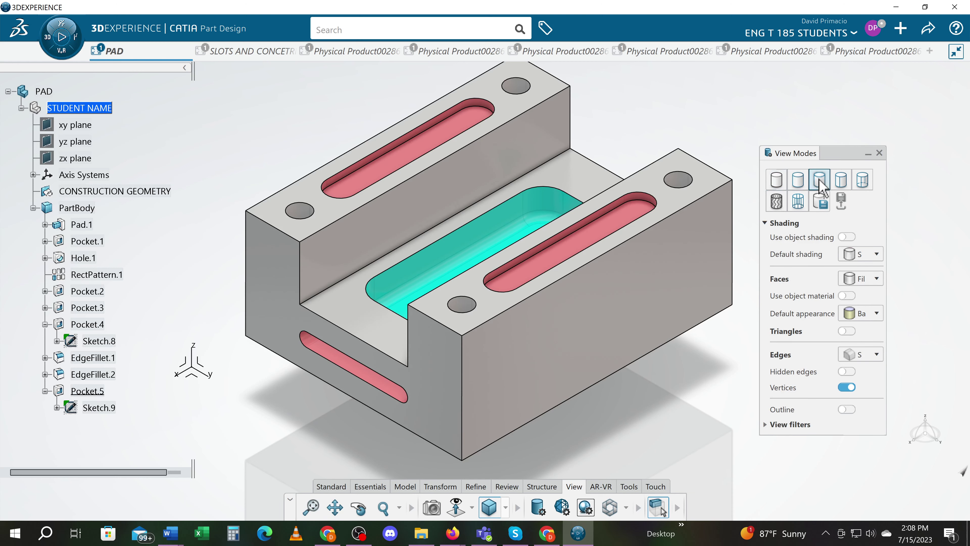
{"action": "left_click", "coordinate": [840, 180]}
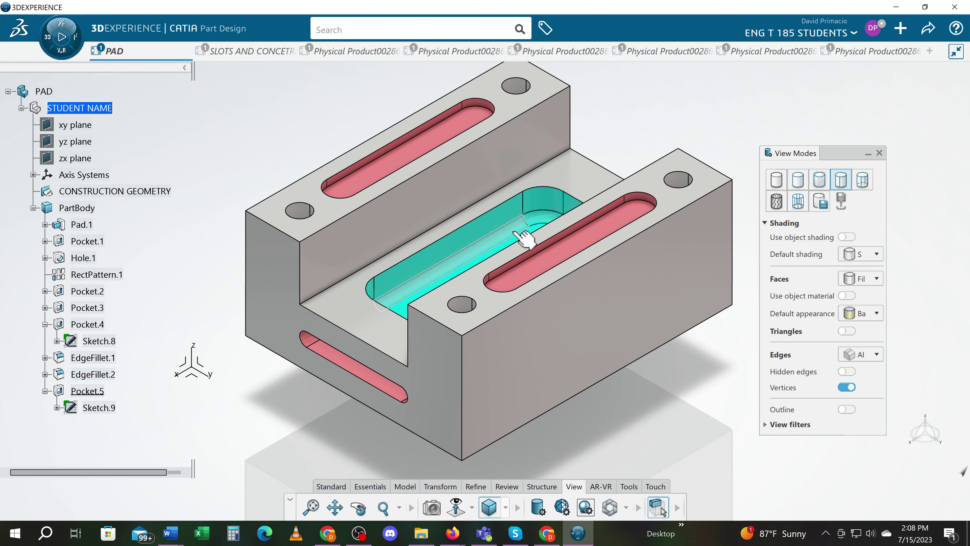
{"action": "middle_click_drag", "start_coordinate": [494, 277], "coordinate": [595, 310]}
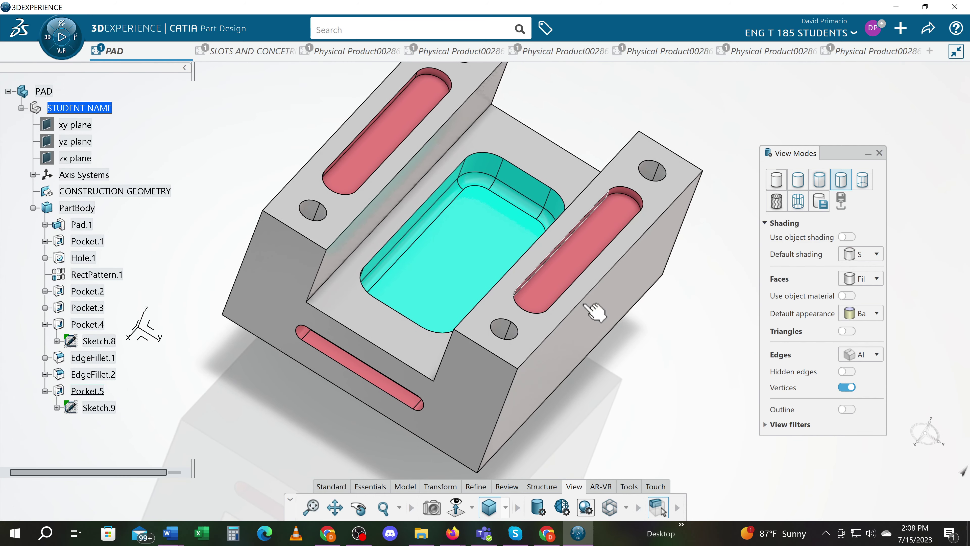
{"action": "left_click", "coordinate": [818, 179]}
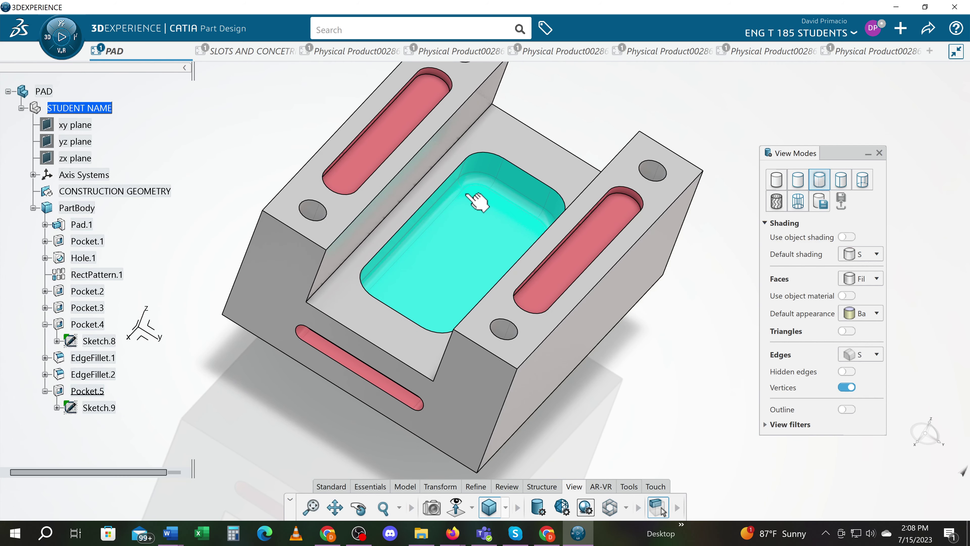
{"action": "left_click", "coordinate": [796, 186]}
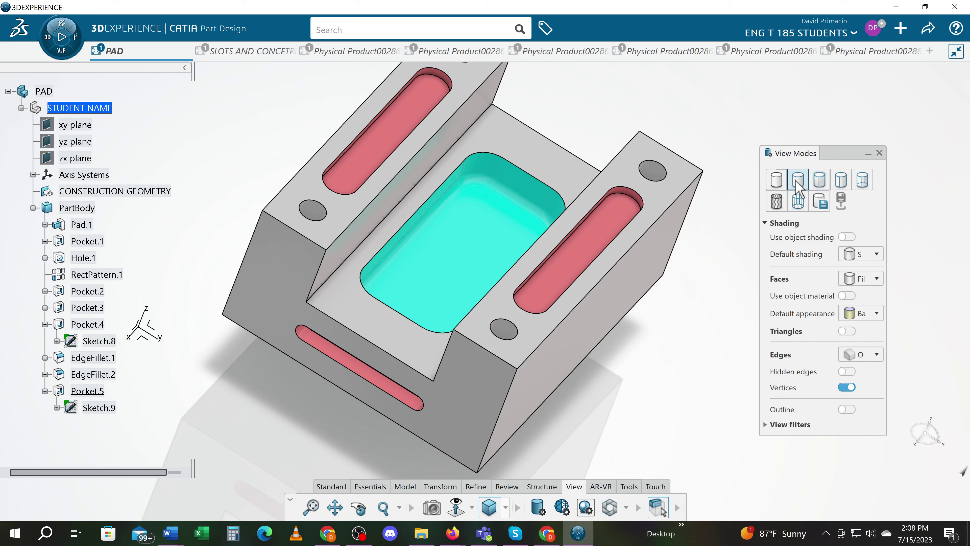
- Inspect the part shaded with hidden edges, set the display to shading with edges but without smooth edges, and close the view modes
{"action": "left_click", "coordinate": [820, 183]}
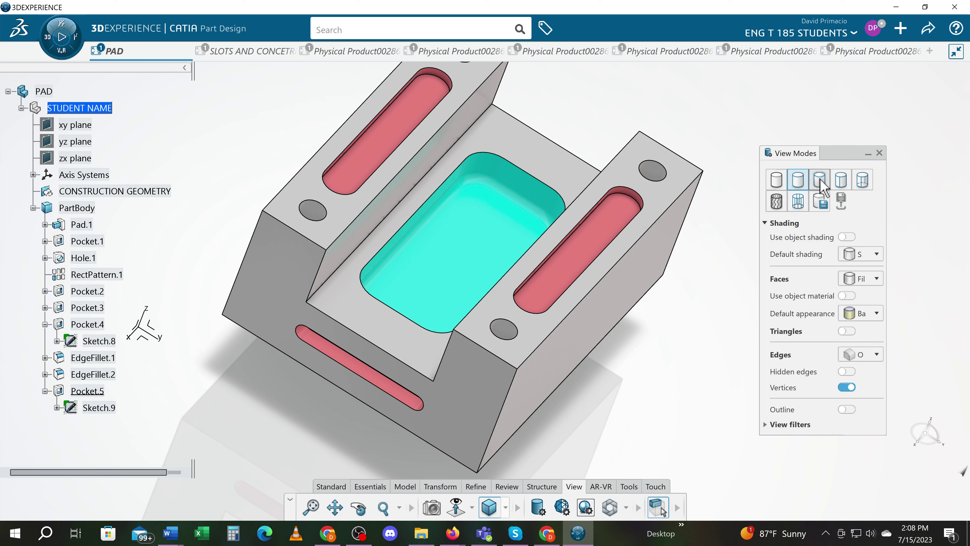
{"action": "left_click", "coordinate": [863, 186]}
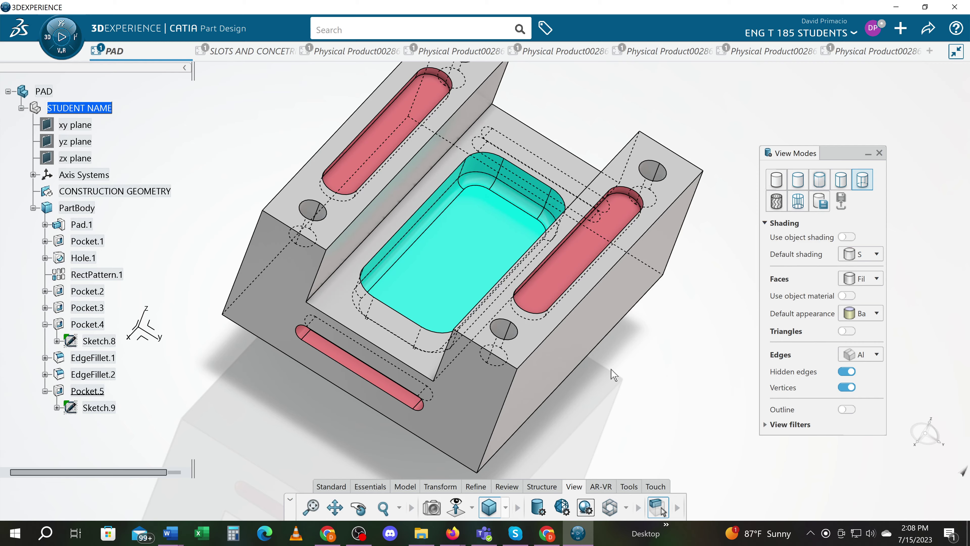
{"action": "middle_click_drag", "start_coordinate": [613, 366], "coordinate": [573, 289]}
{"action": "middle_click_drag", "start_coordinate": [629, 384], "coordinate": [719, 367]}
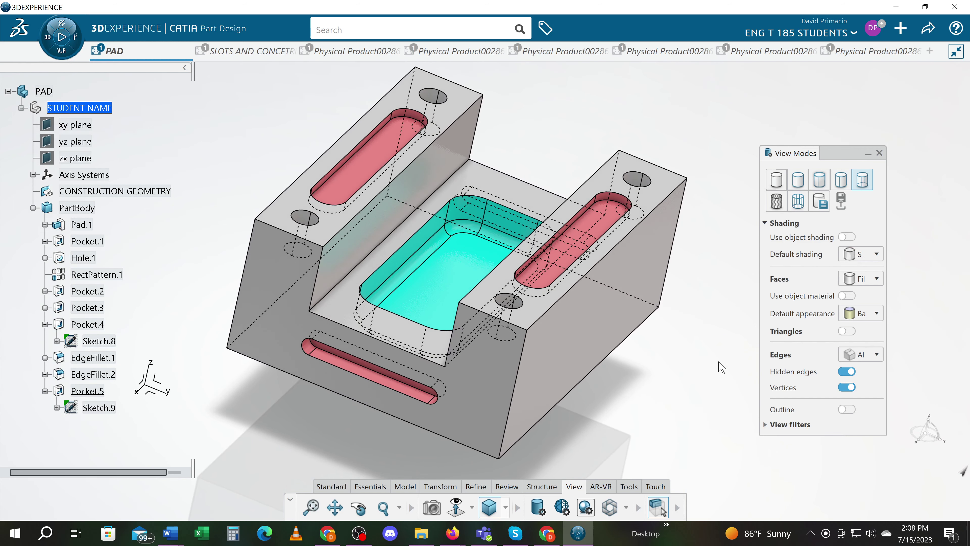
{"action": "left_click", "coordinate": [818, 187]}
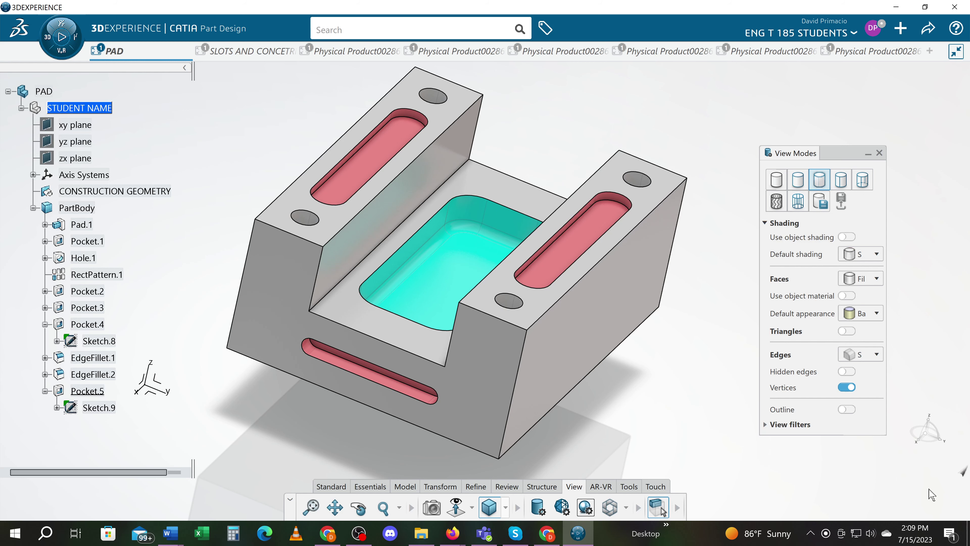
{"action": "left_click", "coordinate": [879, 153]}
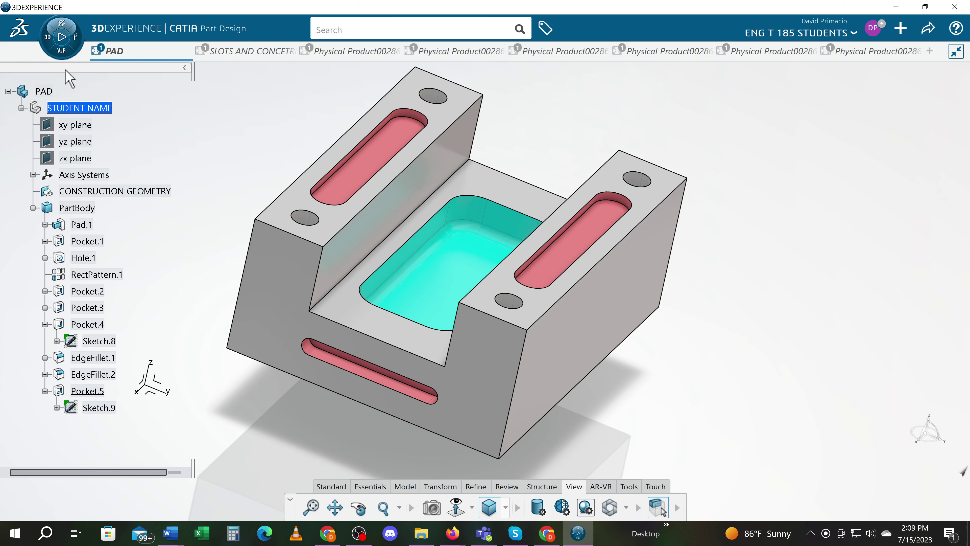
- Play and stop the part's presentation, restore the isometric view, and fit the whole part in the view
{"action": "left_click", "coordinate": [61, 38]}
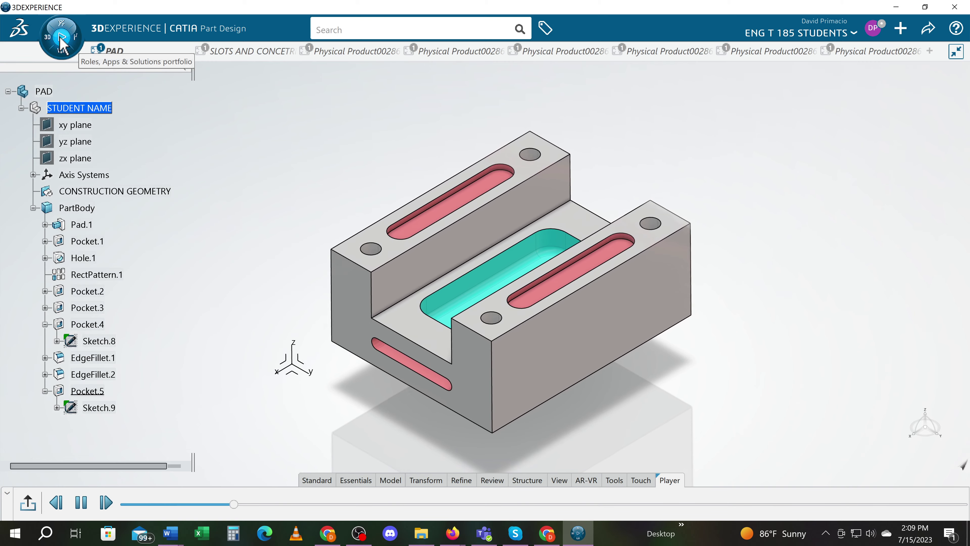
{"action": "key", "text": "Escape"}
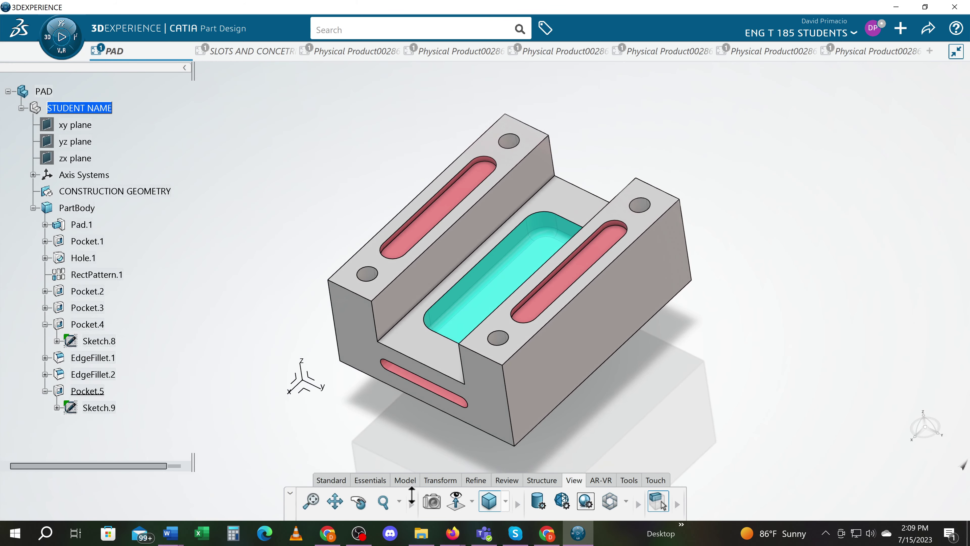
{"action": "left_click", "coordinate": [472, 502]}
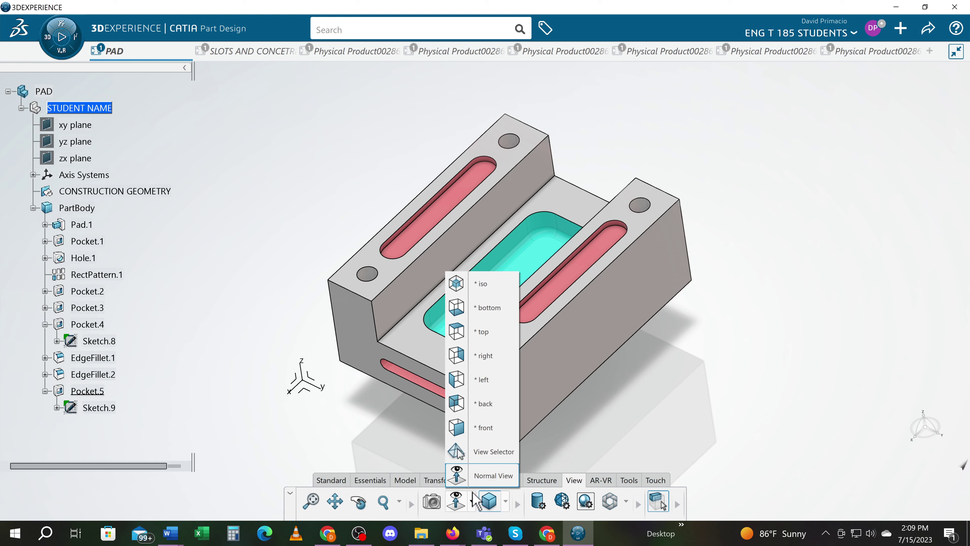
{"action": "left_click", "coordinate": [492, 286]}
{"action": "left_click", "coordinate": [316, 509]}
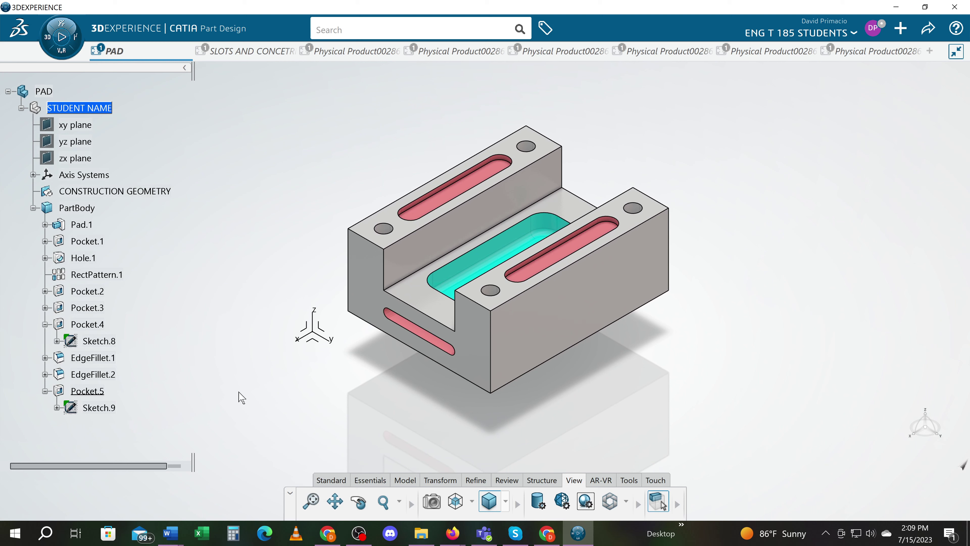
- Hide the Absolute Axis System and refit the part in the view
{"action": "left_click", "coordinate": [34, 175]}
{"action": "right_click", "coordinate": [97, 191]}
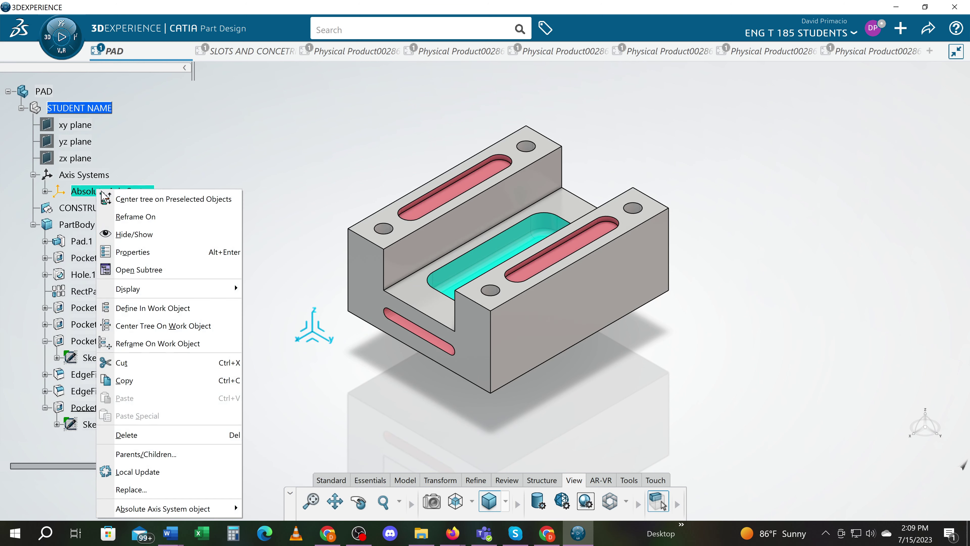
{"action": "left_click", "coordinate": [137, 234]}
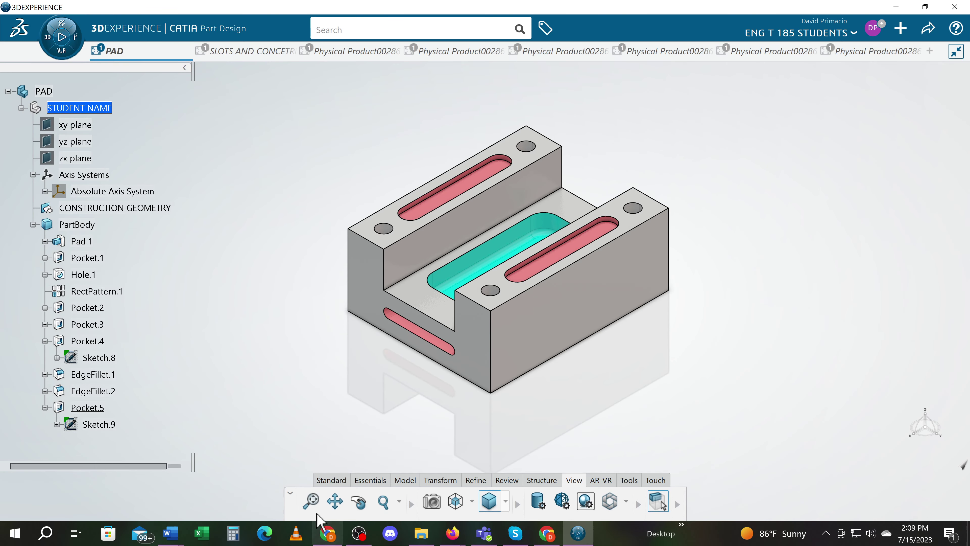
{"action": "left_click", "coordinate": [311, 501]}
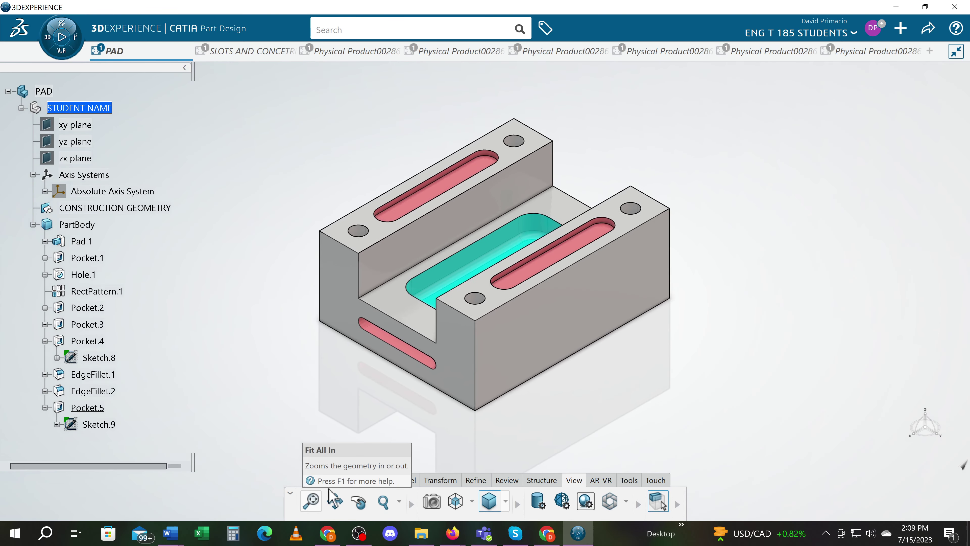